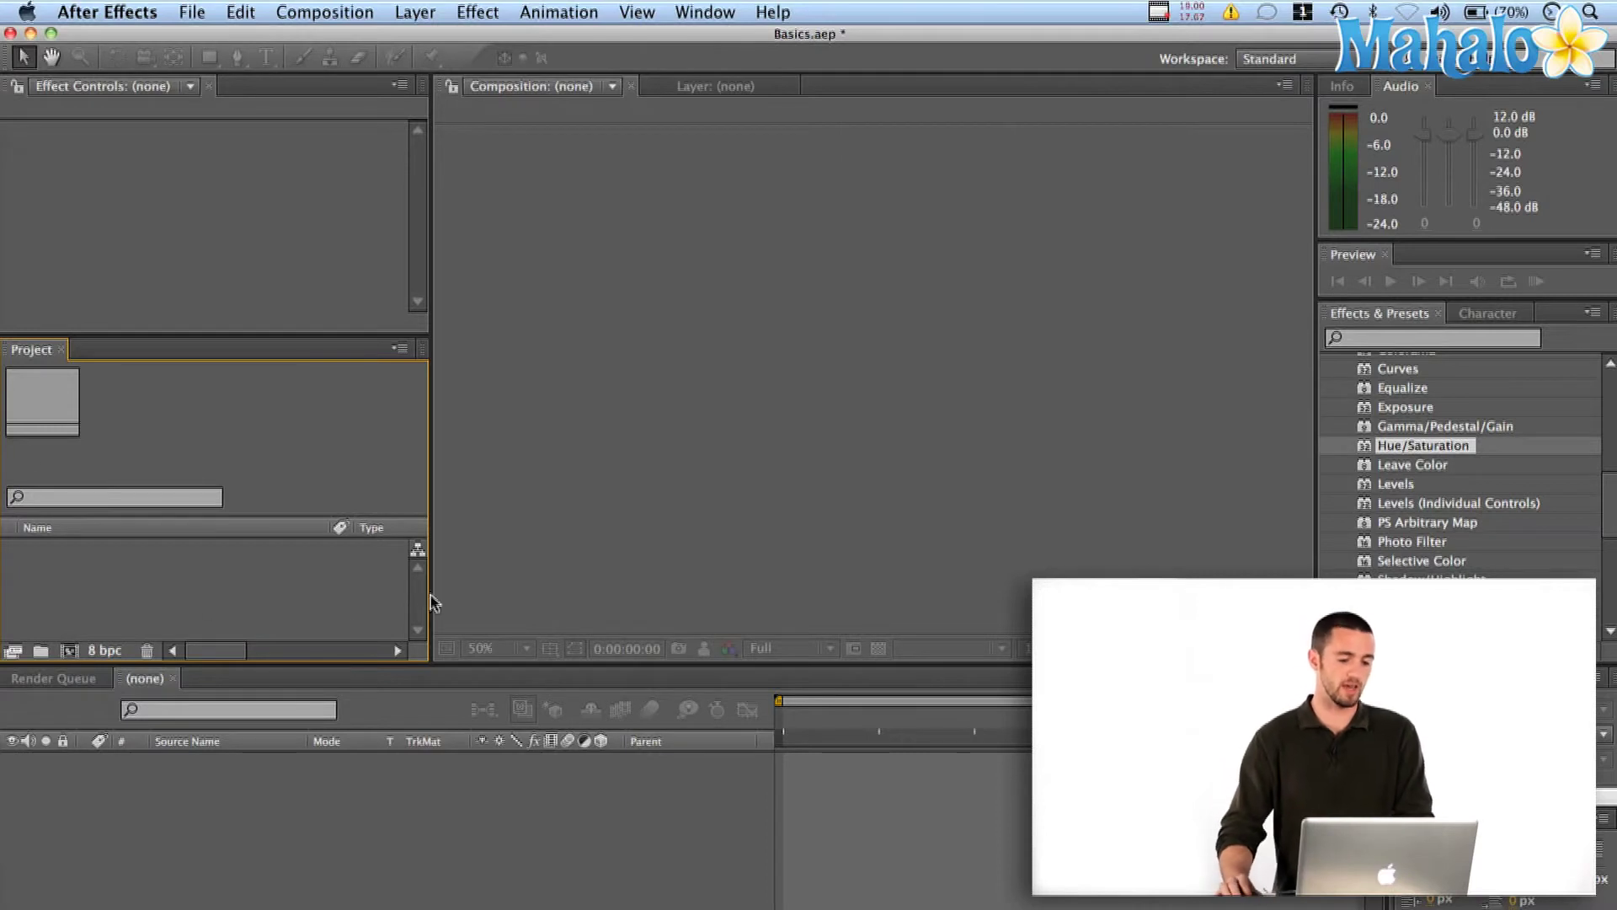
# Import the QuickTime clip M4H00374.mov through Import > File in the Project panel
pyautogui.rightClick(251, 564)
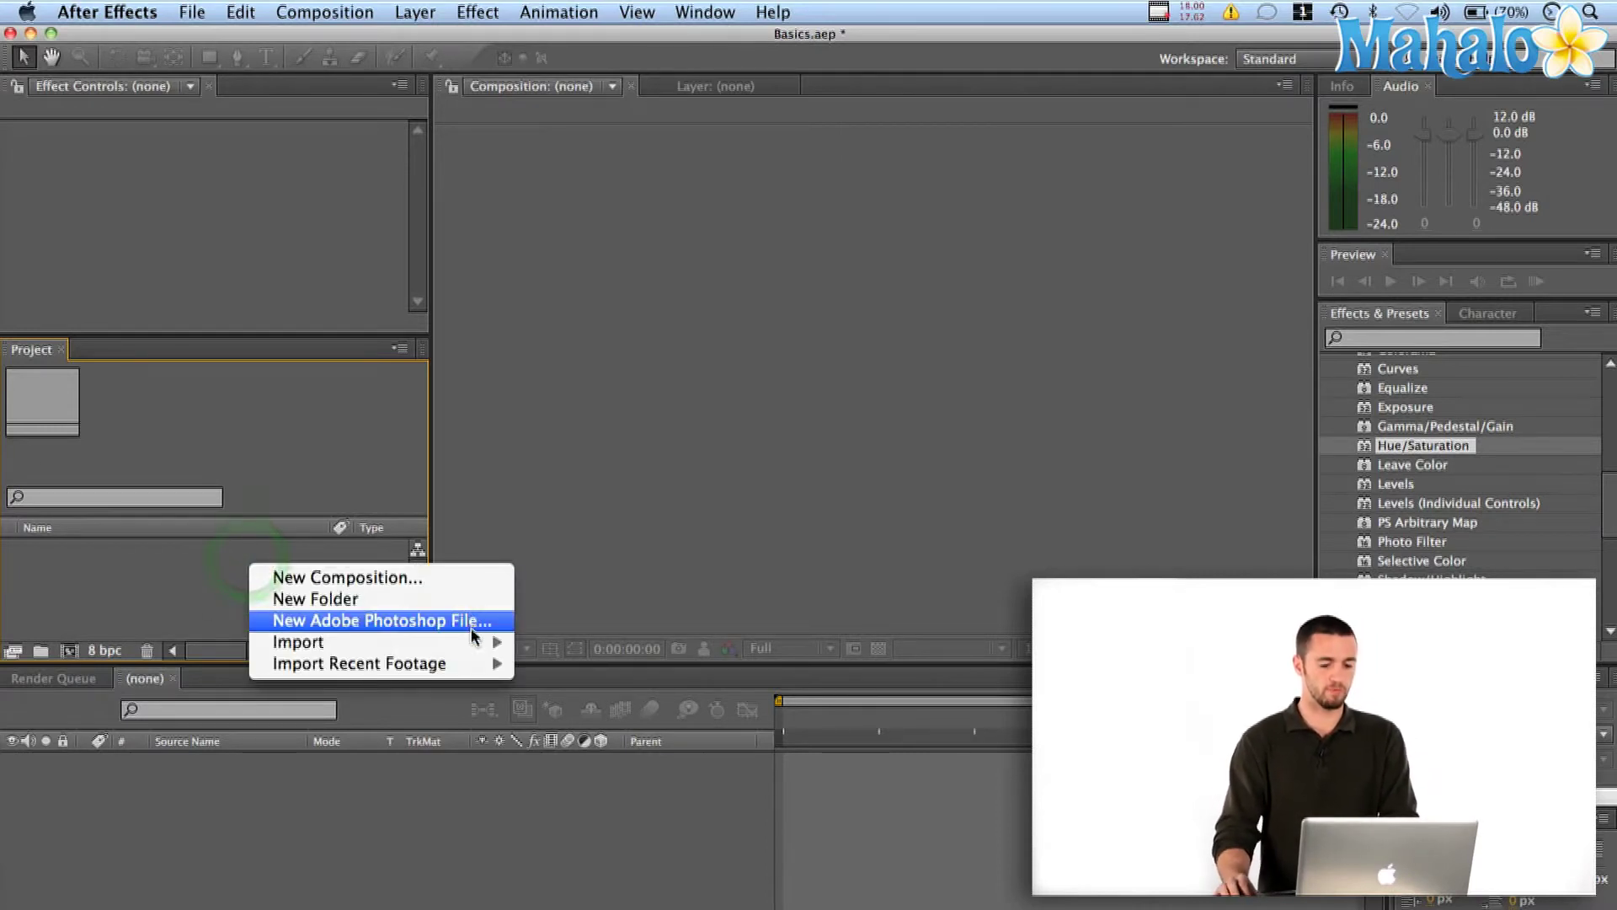
pyautogui.moveTo(505, 646)
pyautogui.click(578, 641)
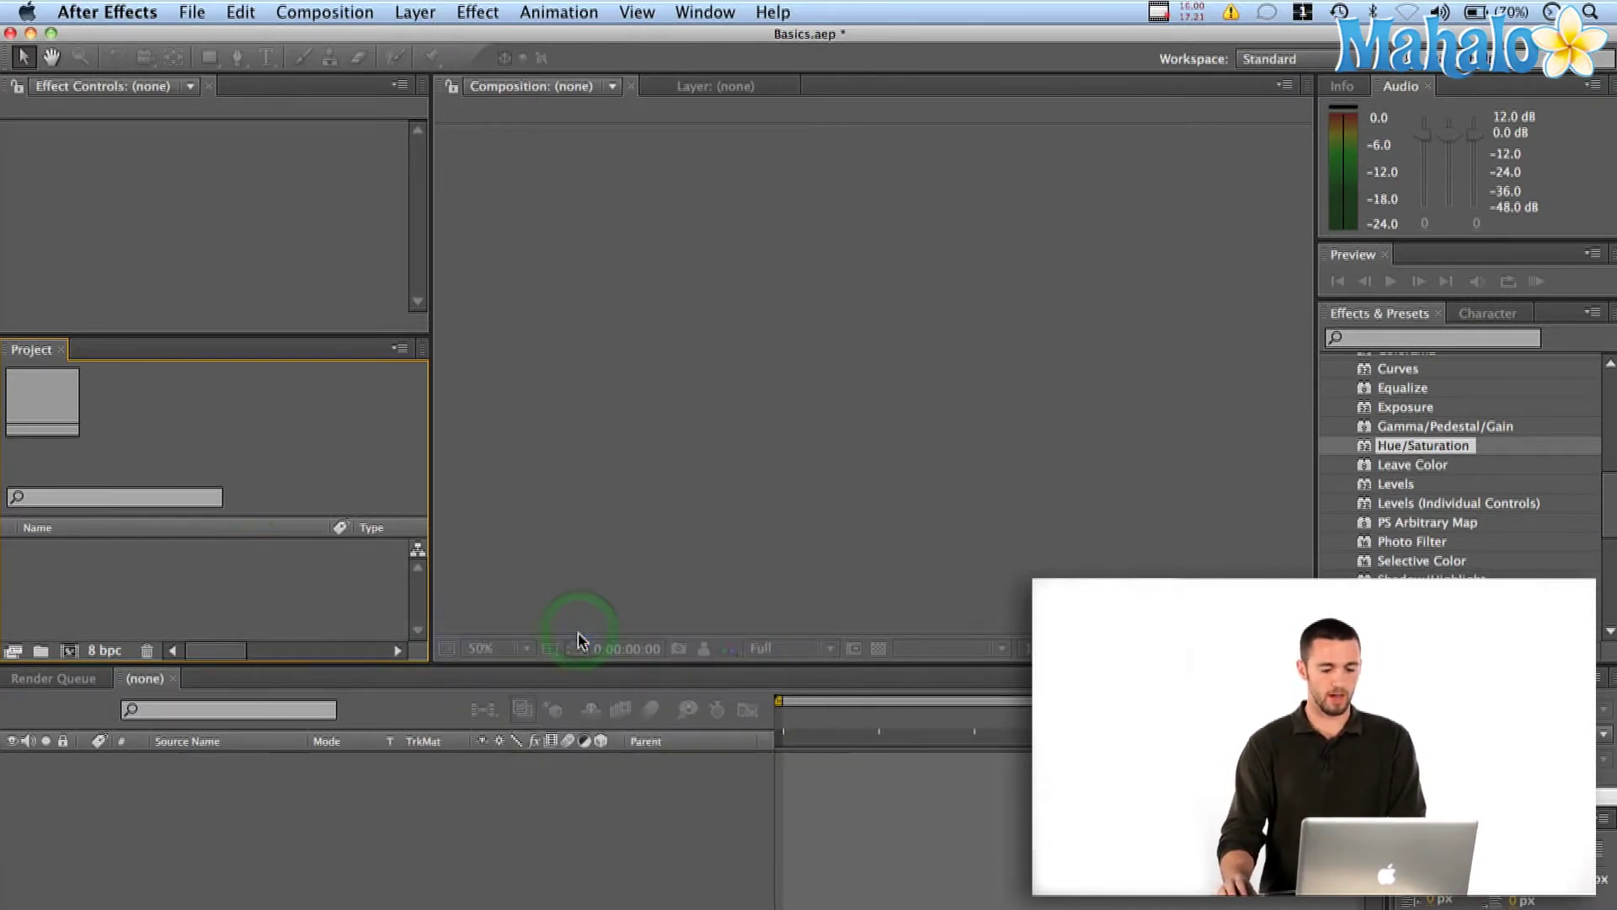
pyautogui.click(399, 185)
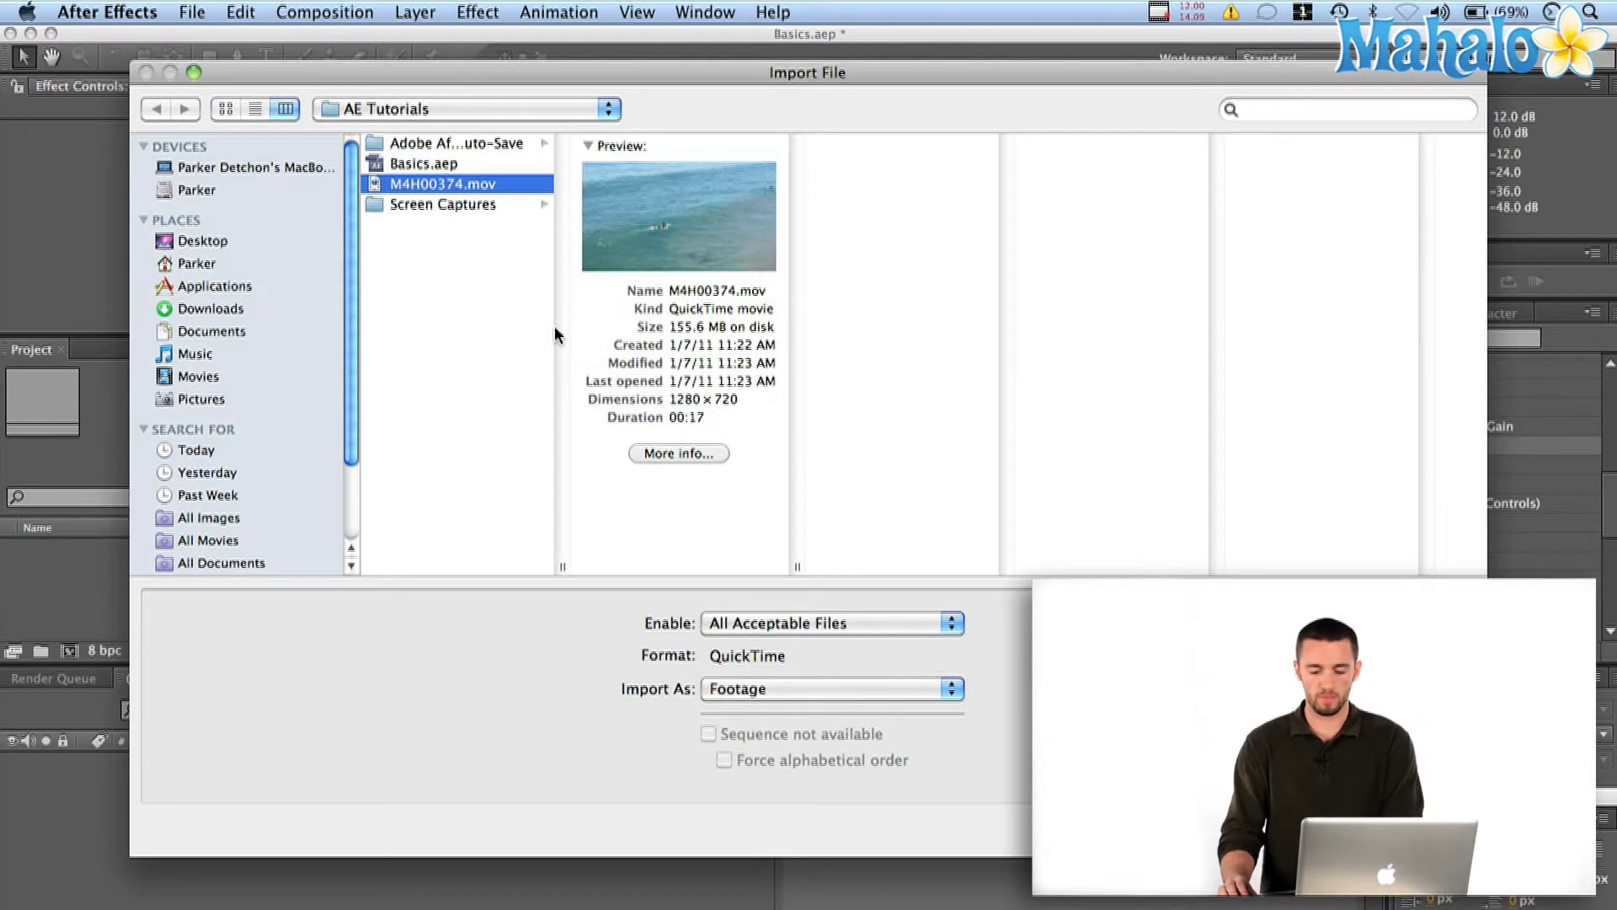
pyautogui.press('Return')
pyautogui.click(64, 597)
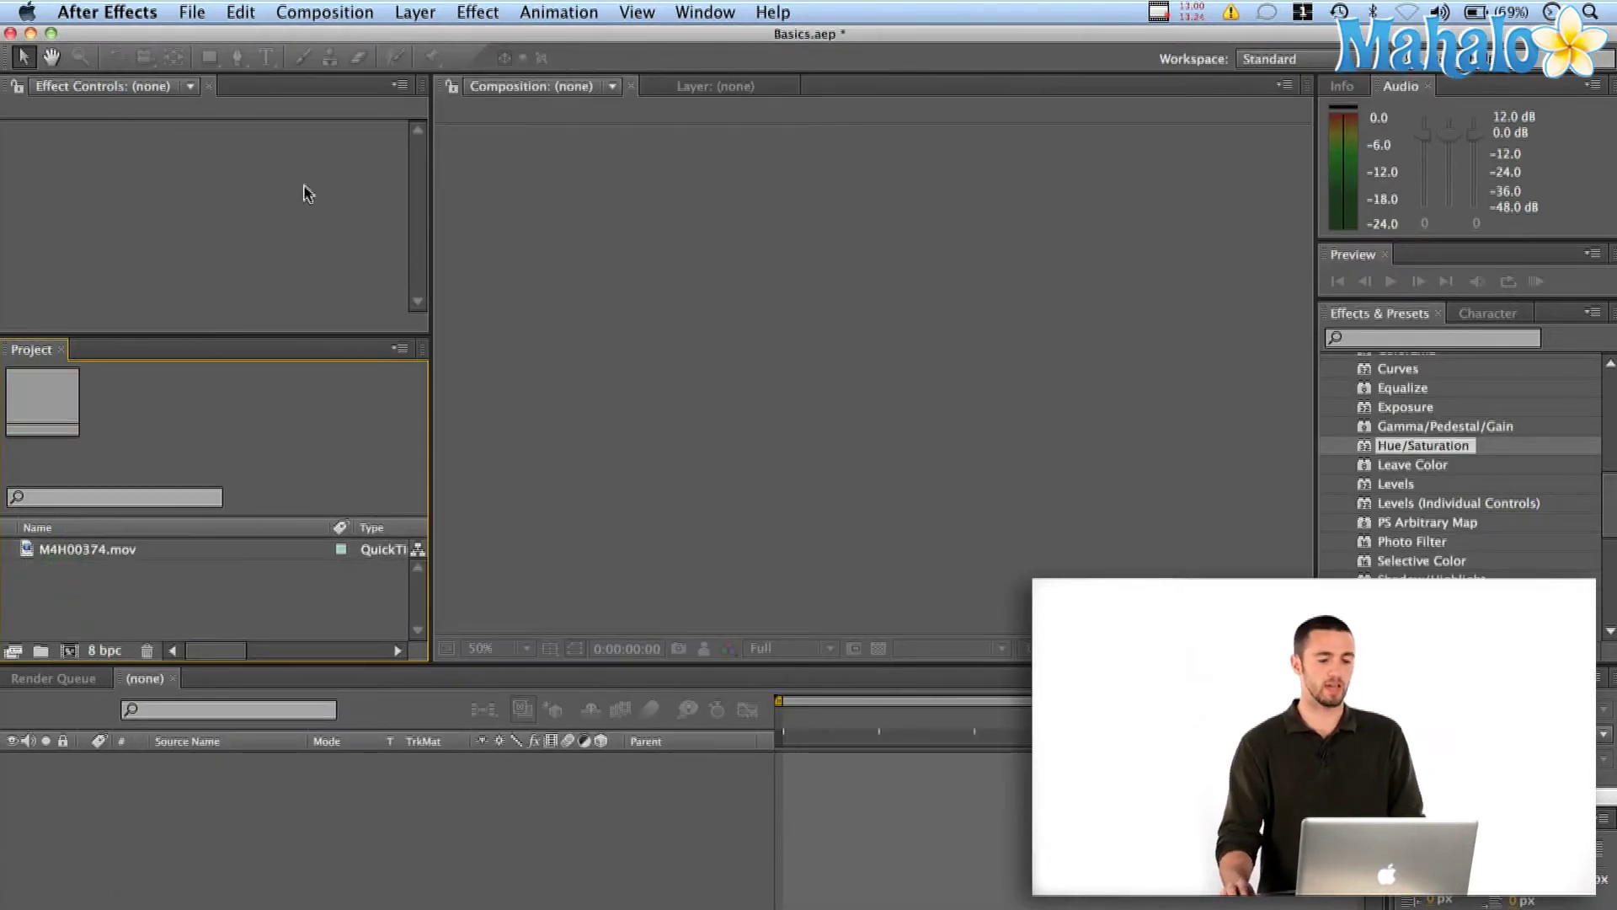
# Create the M4H00374 composition by dropping the clip onto the New Composition button
pyautogui.click(324, 12)
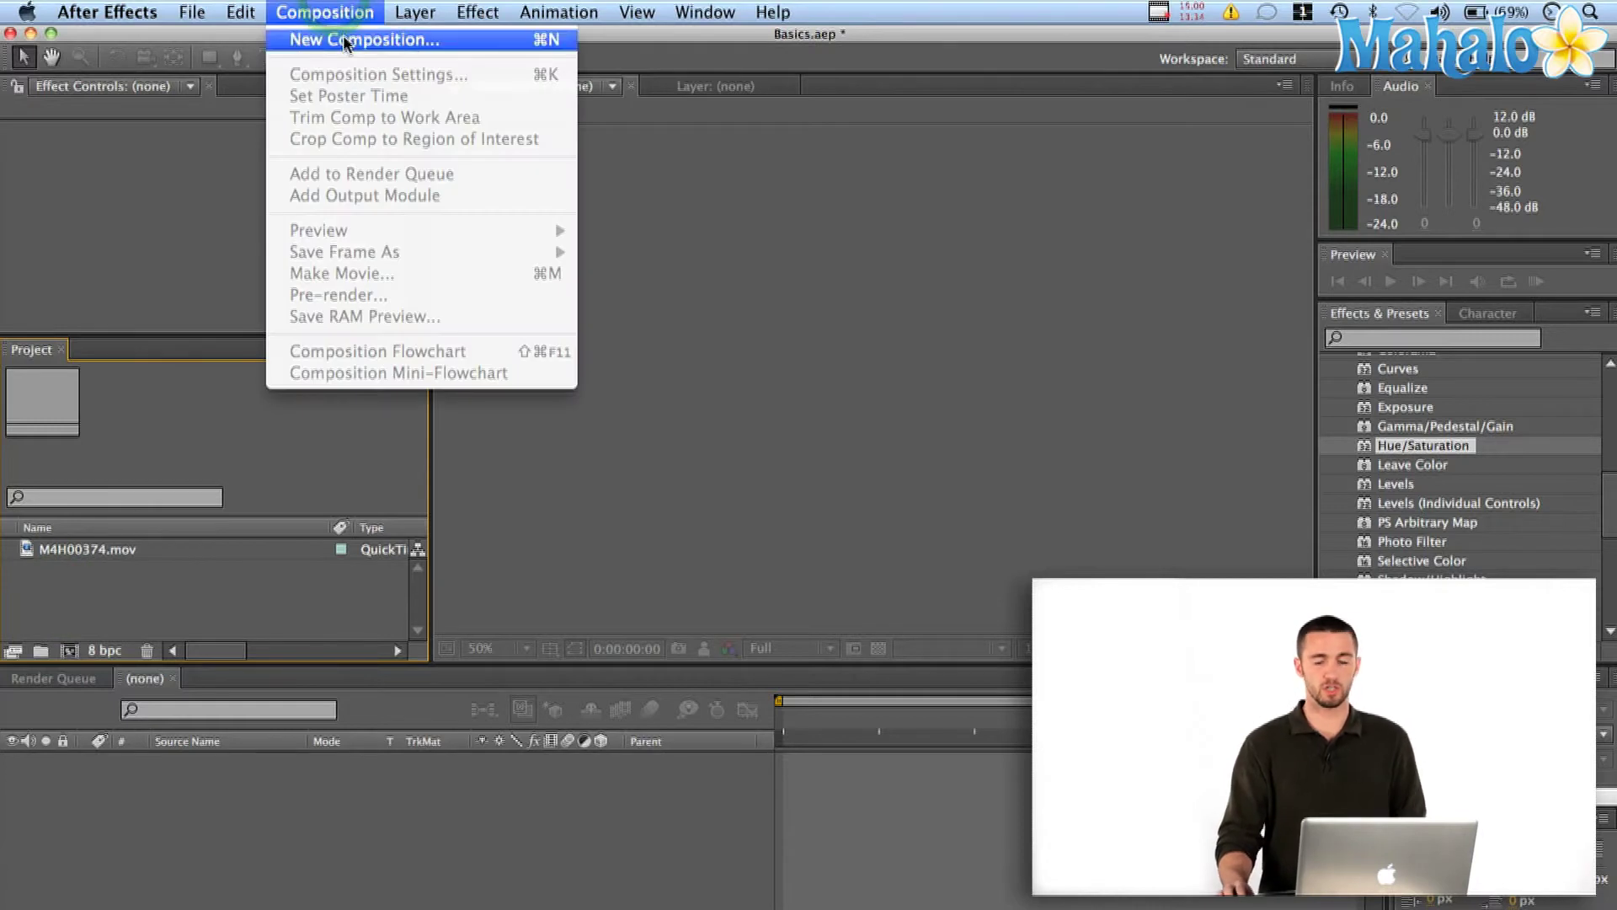
pyautogui.press('Escape')
pyautogui.click(27, 608)
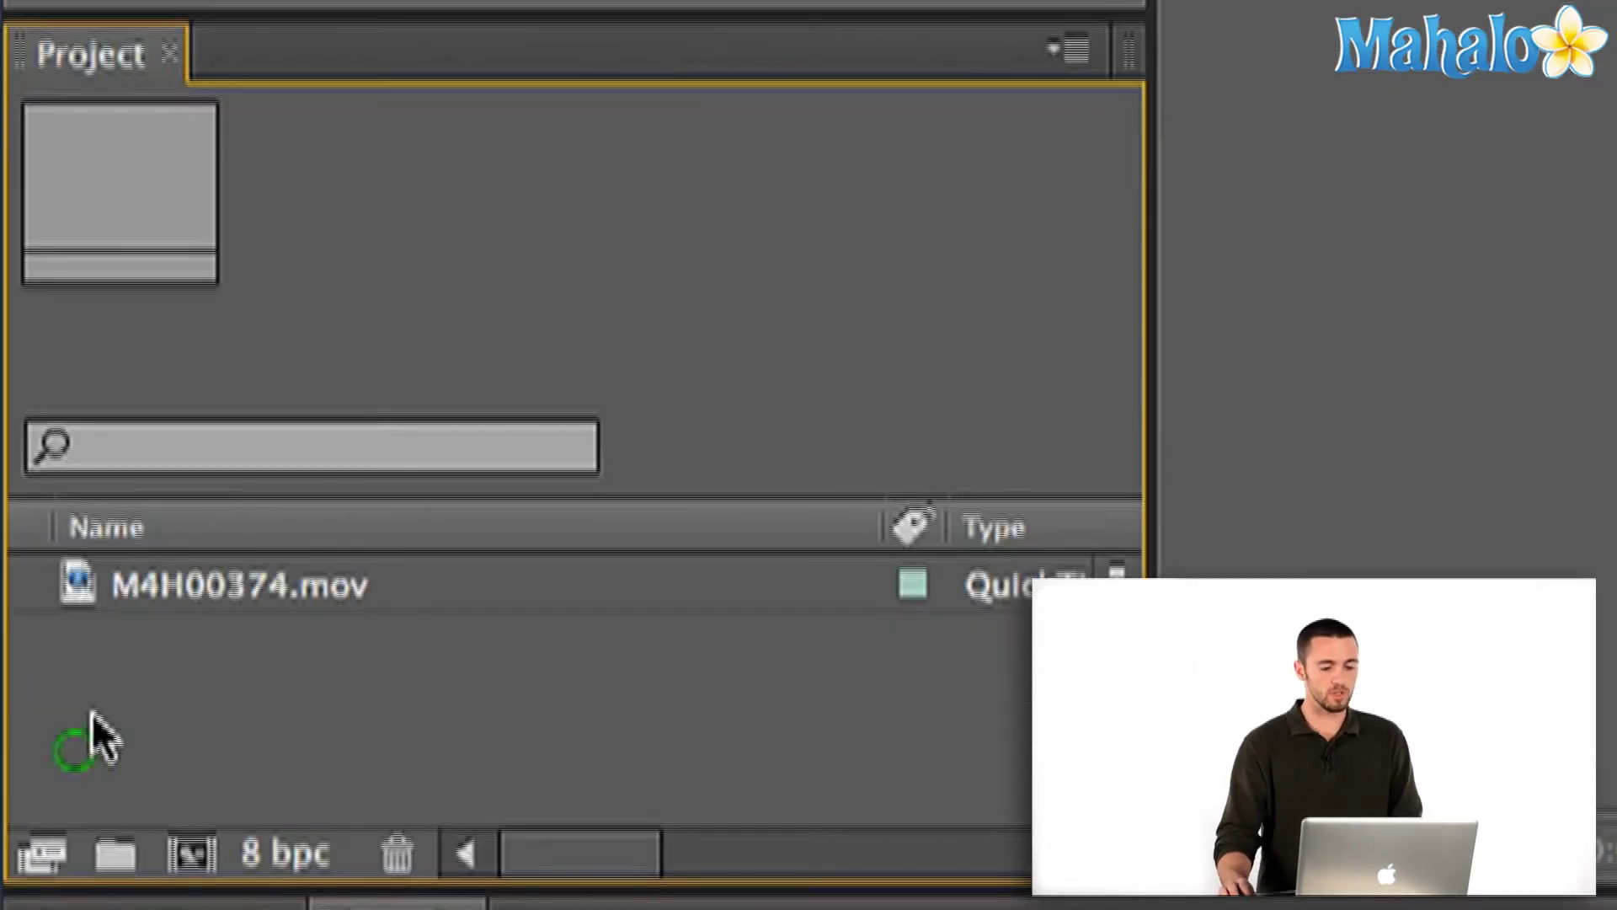
pyautogui.click(83, 597)
pyautogui.moveTo(84, 596); pyautogui.dragTo(187, 853)
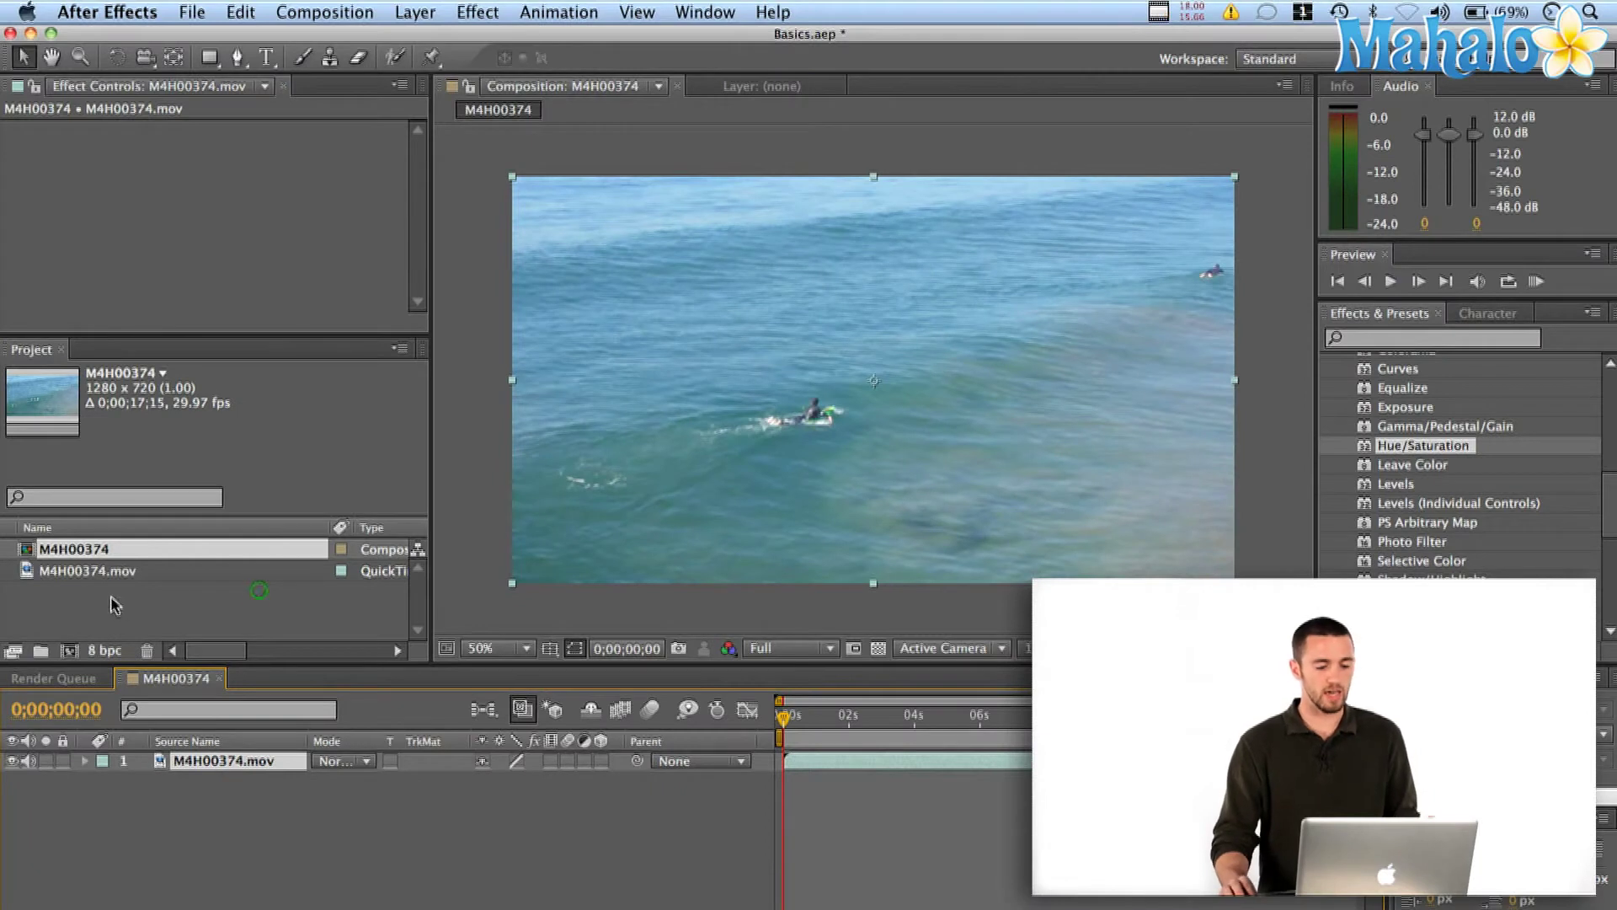
pyautogui.click(122, 603)
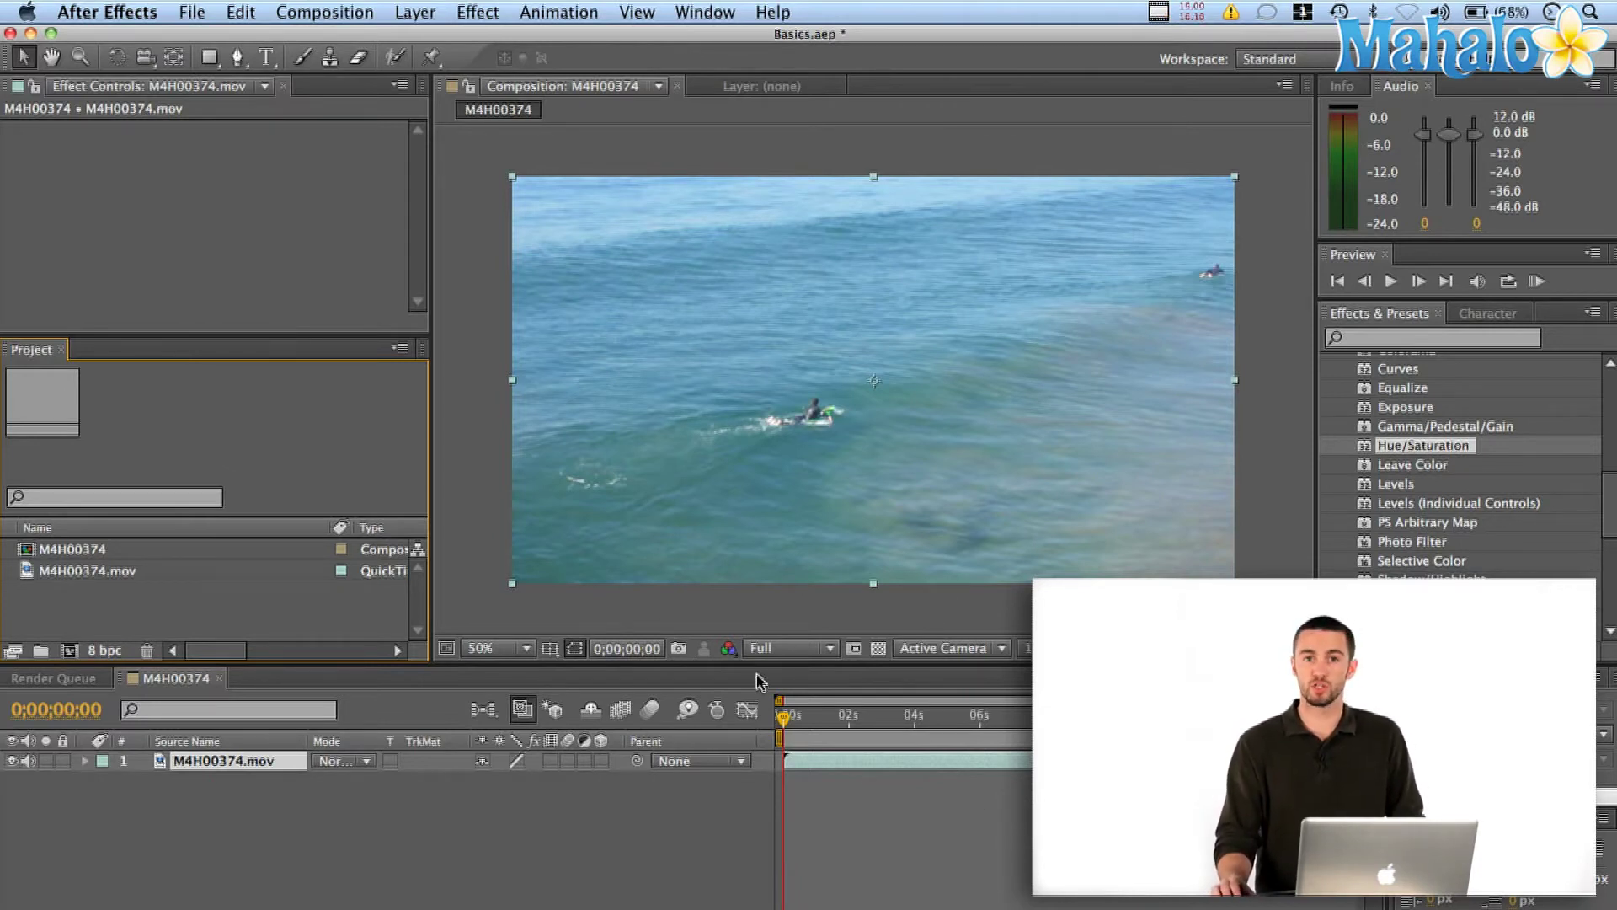
# Add Adjustment Layer 1 above the surf clip via Layer > New, and select it
pyautogui.click(415, 12)
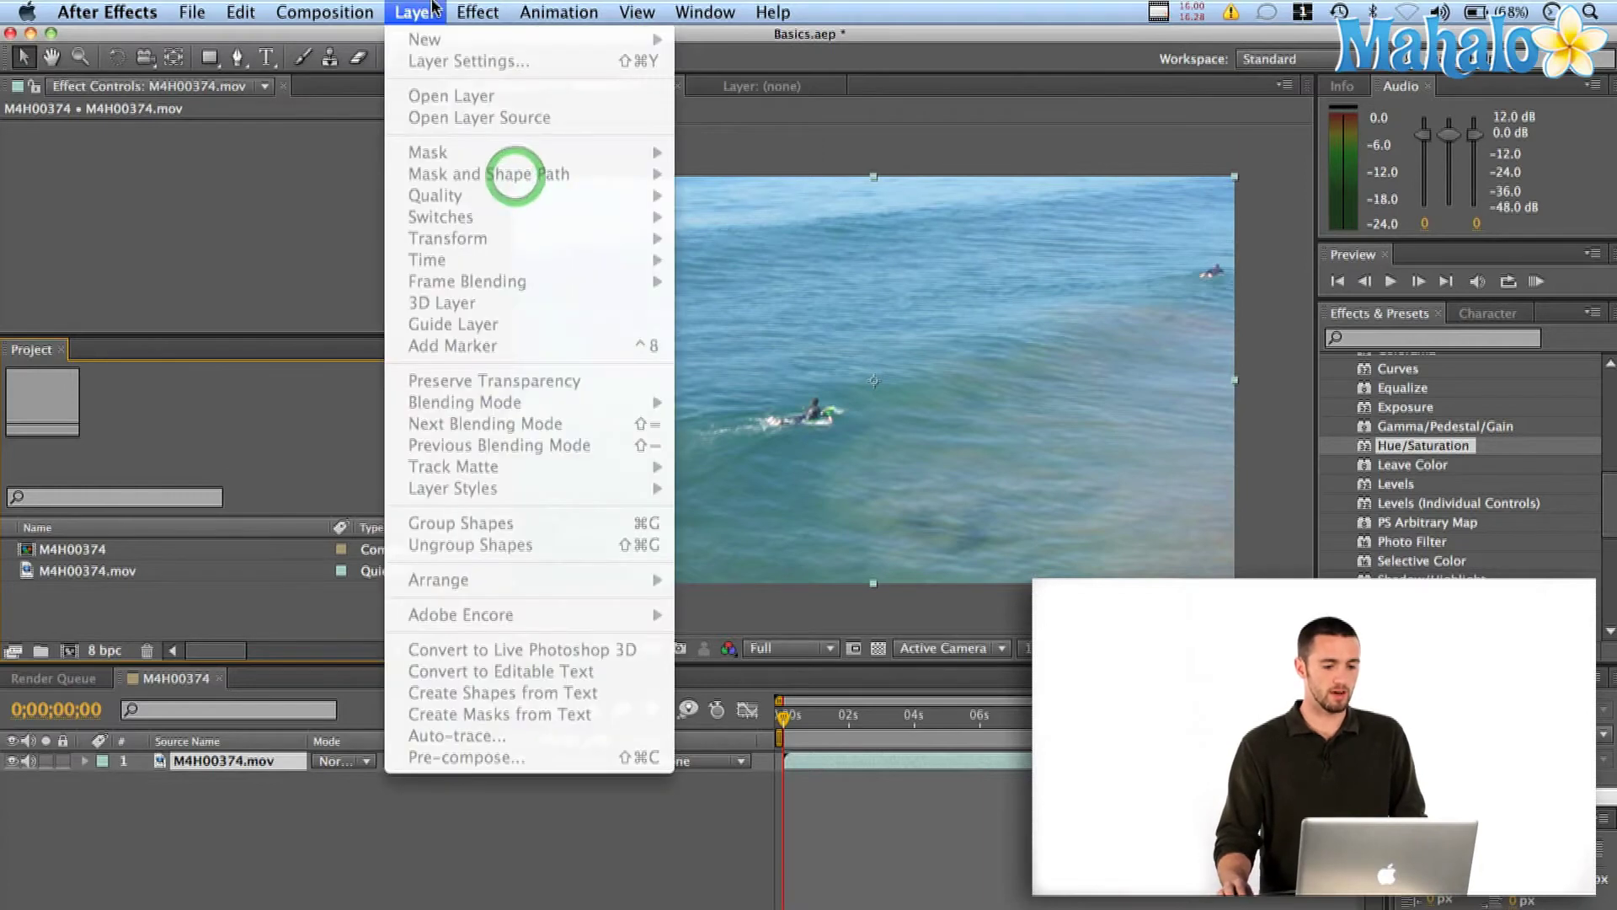
pyautogui.click(518, 179)
pyautogui.click(664, 235)
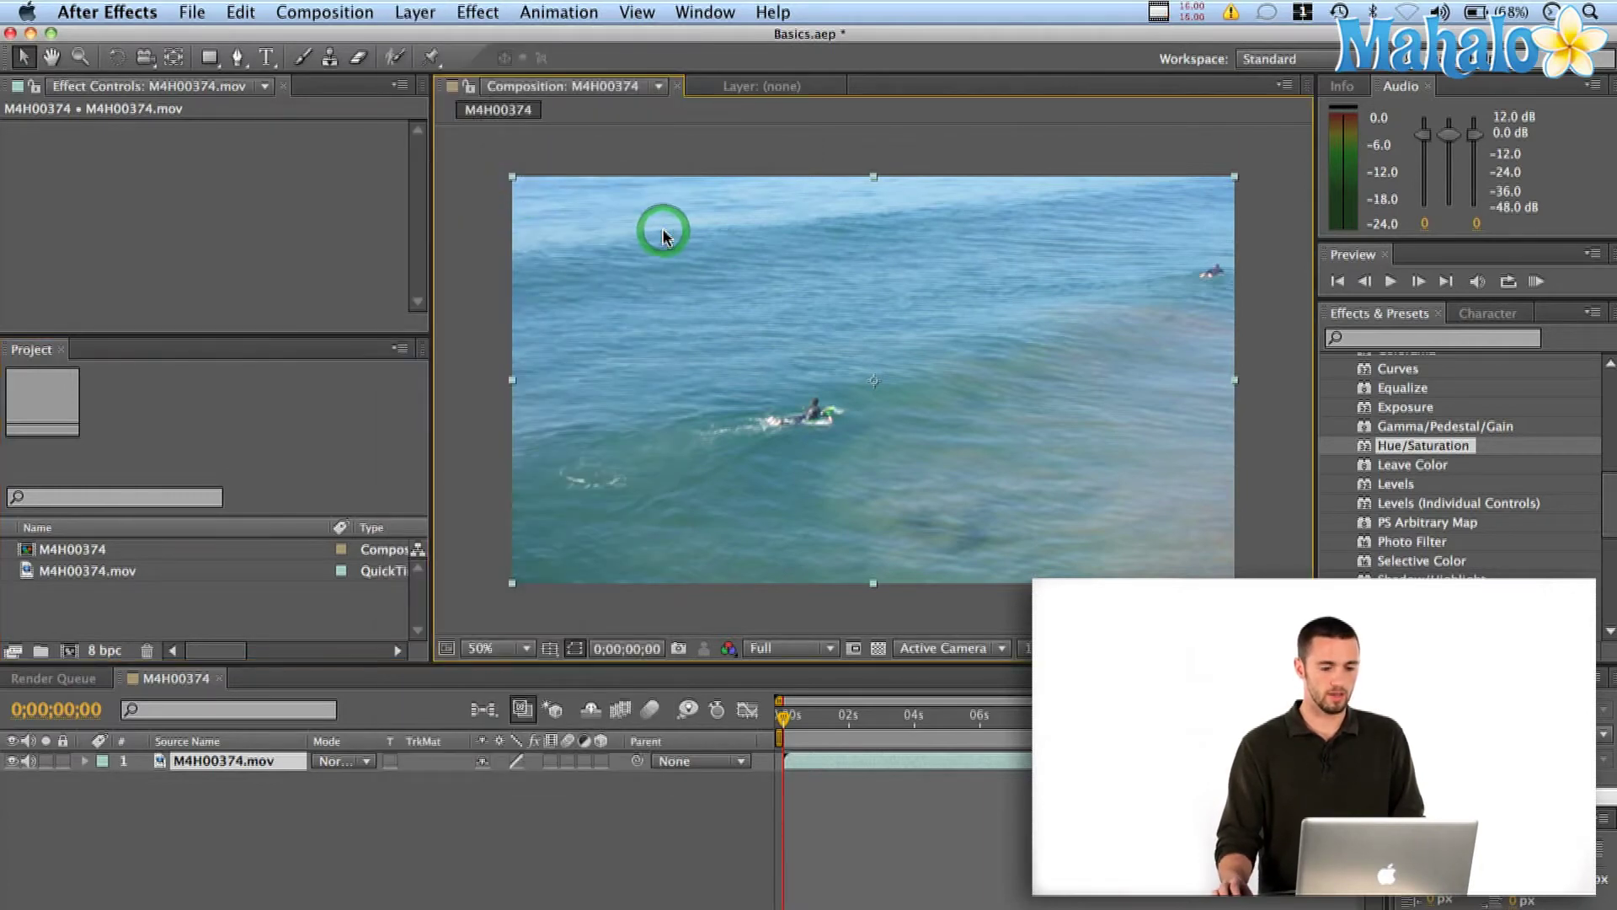
pyautogui.click(425, 10)
pyautogui.moveTo(434, 42)
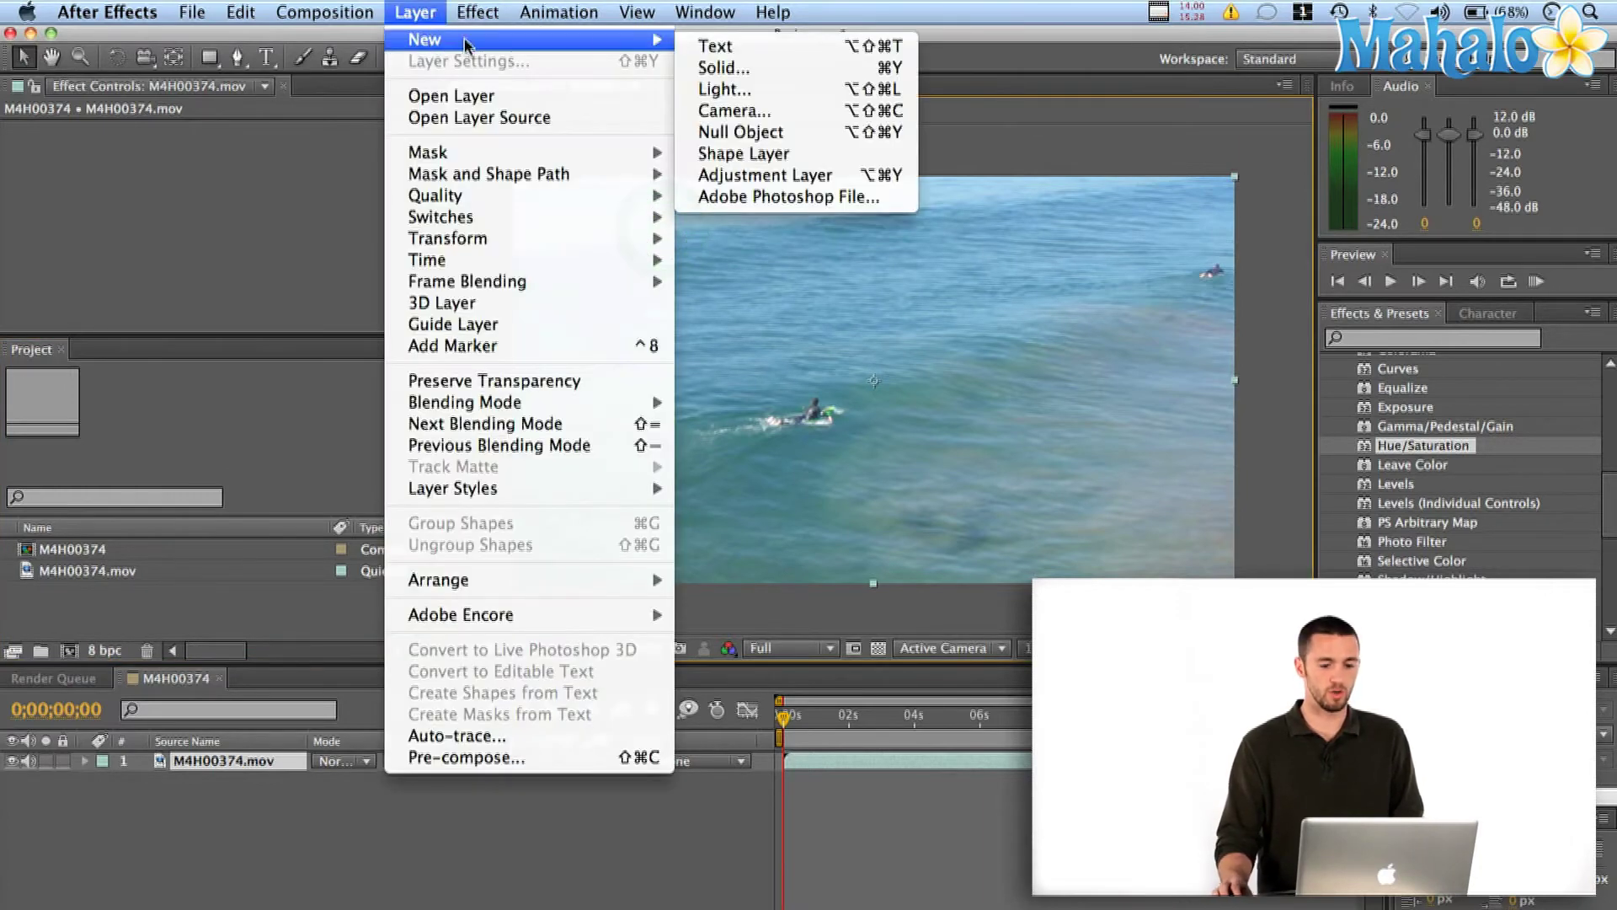
pyautogui.click(827, 179)
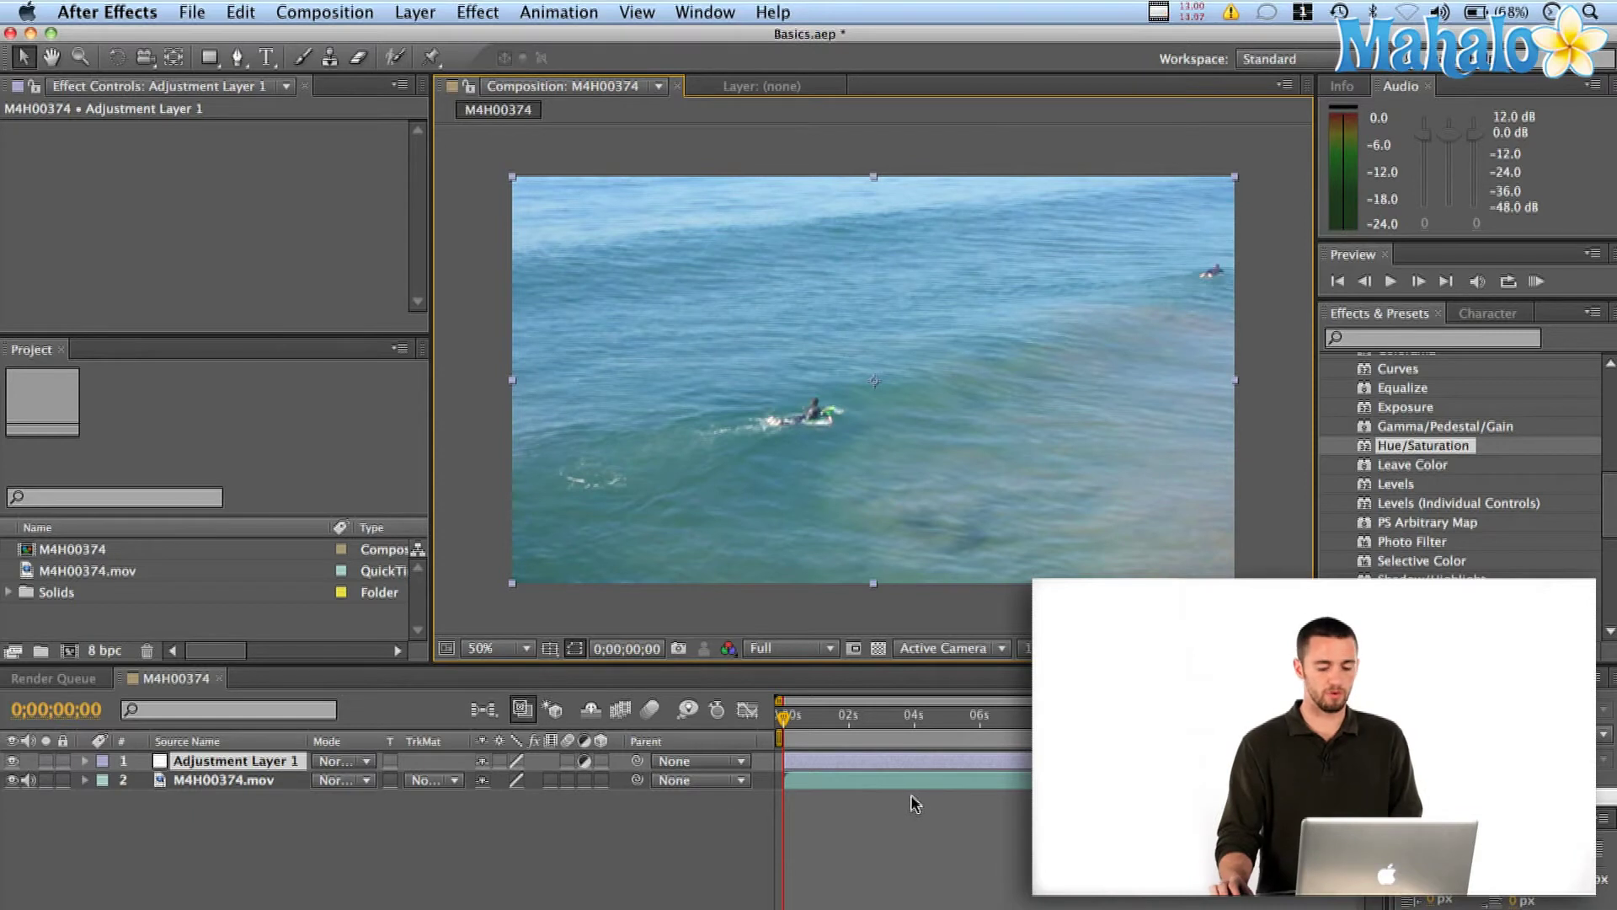
pyautogui.click(239, 762)
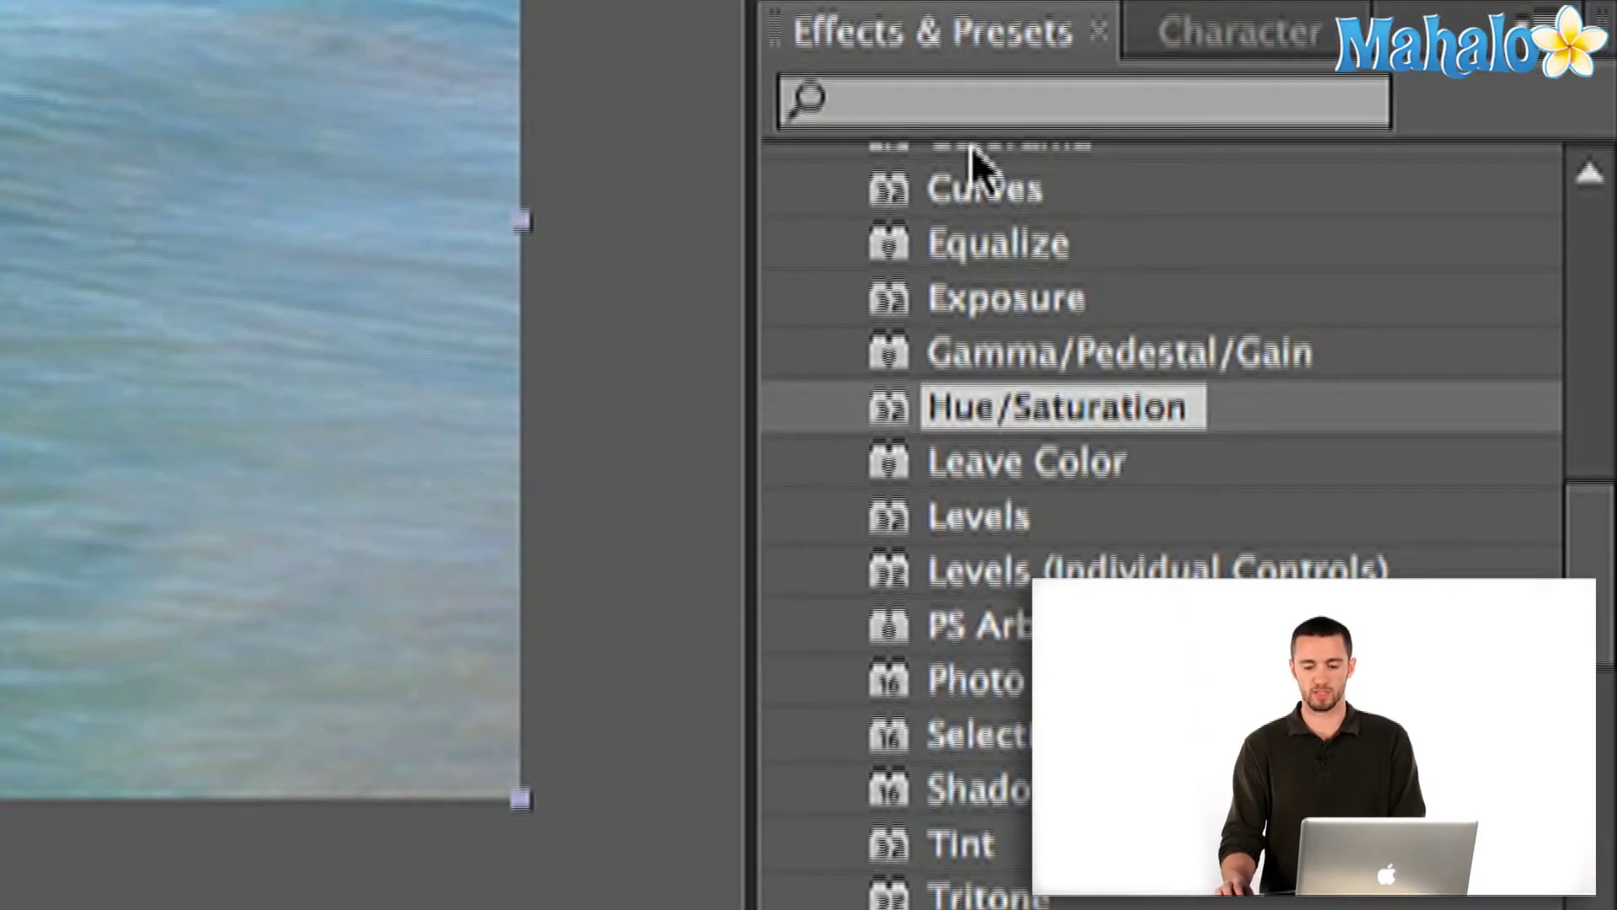
# Find Auto Contrast under Color Correction and apply it to Adjustment Layer 1
pyautogui.click(950, 84)
pyautogui.click(1600, 492)
pyautogui.moveTo(1601, 505); pyautogui.dragTo(1533, 242)
pyautogui.scroll(-6, 1204, 555)
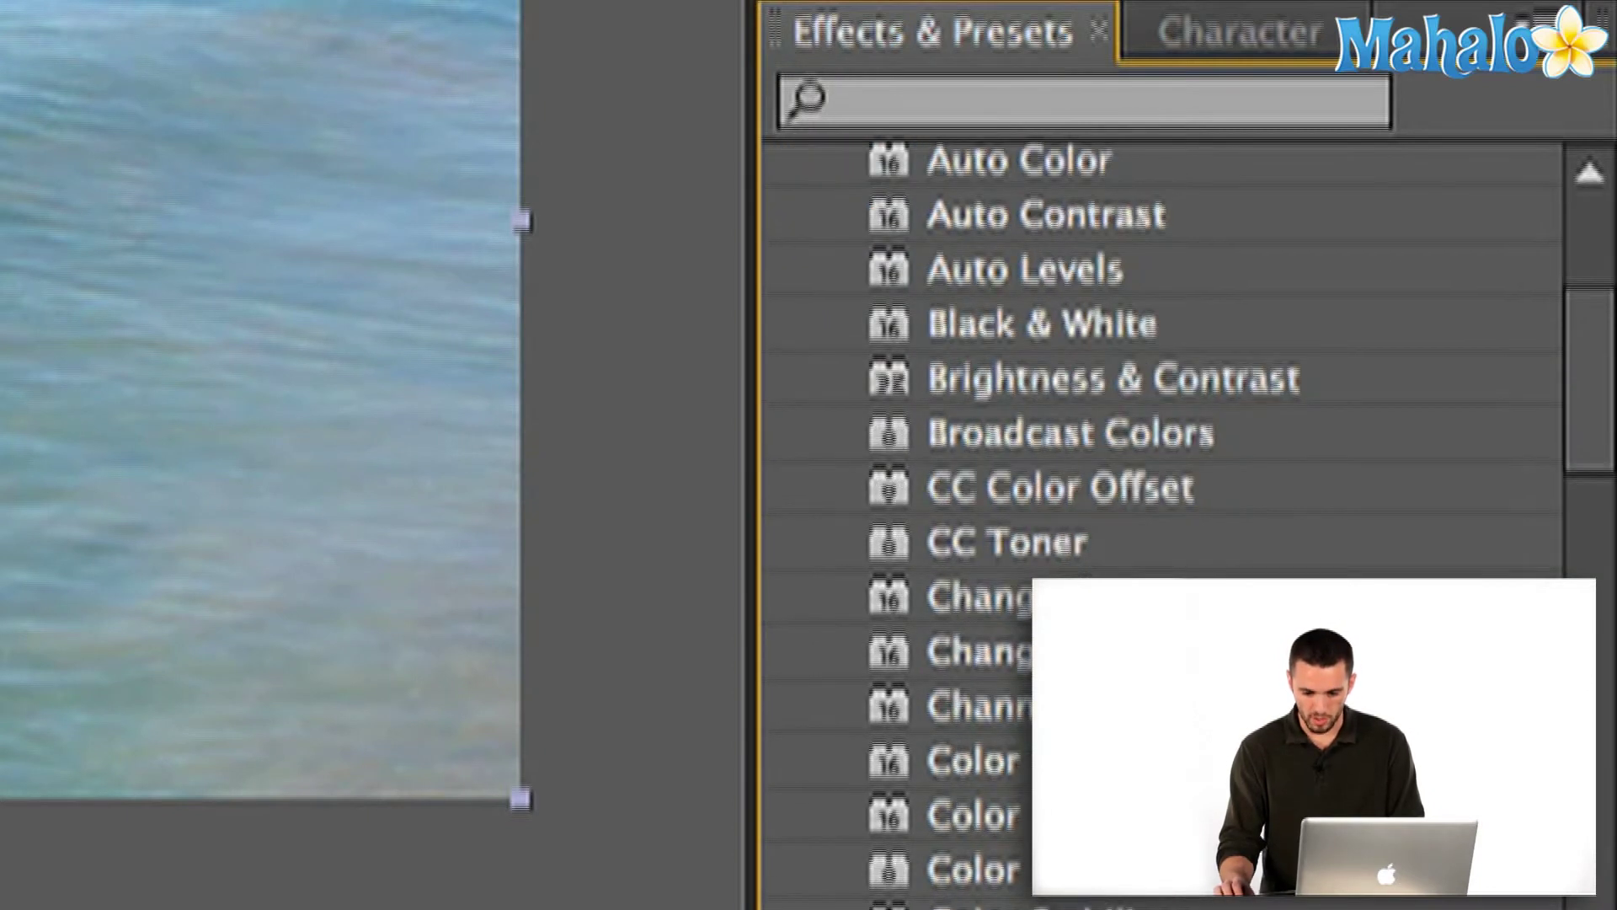
pyautogui.moveTo(1589, 336); pyautogui.dragTo(1592, 303)
pyautogui.click(895, 352)
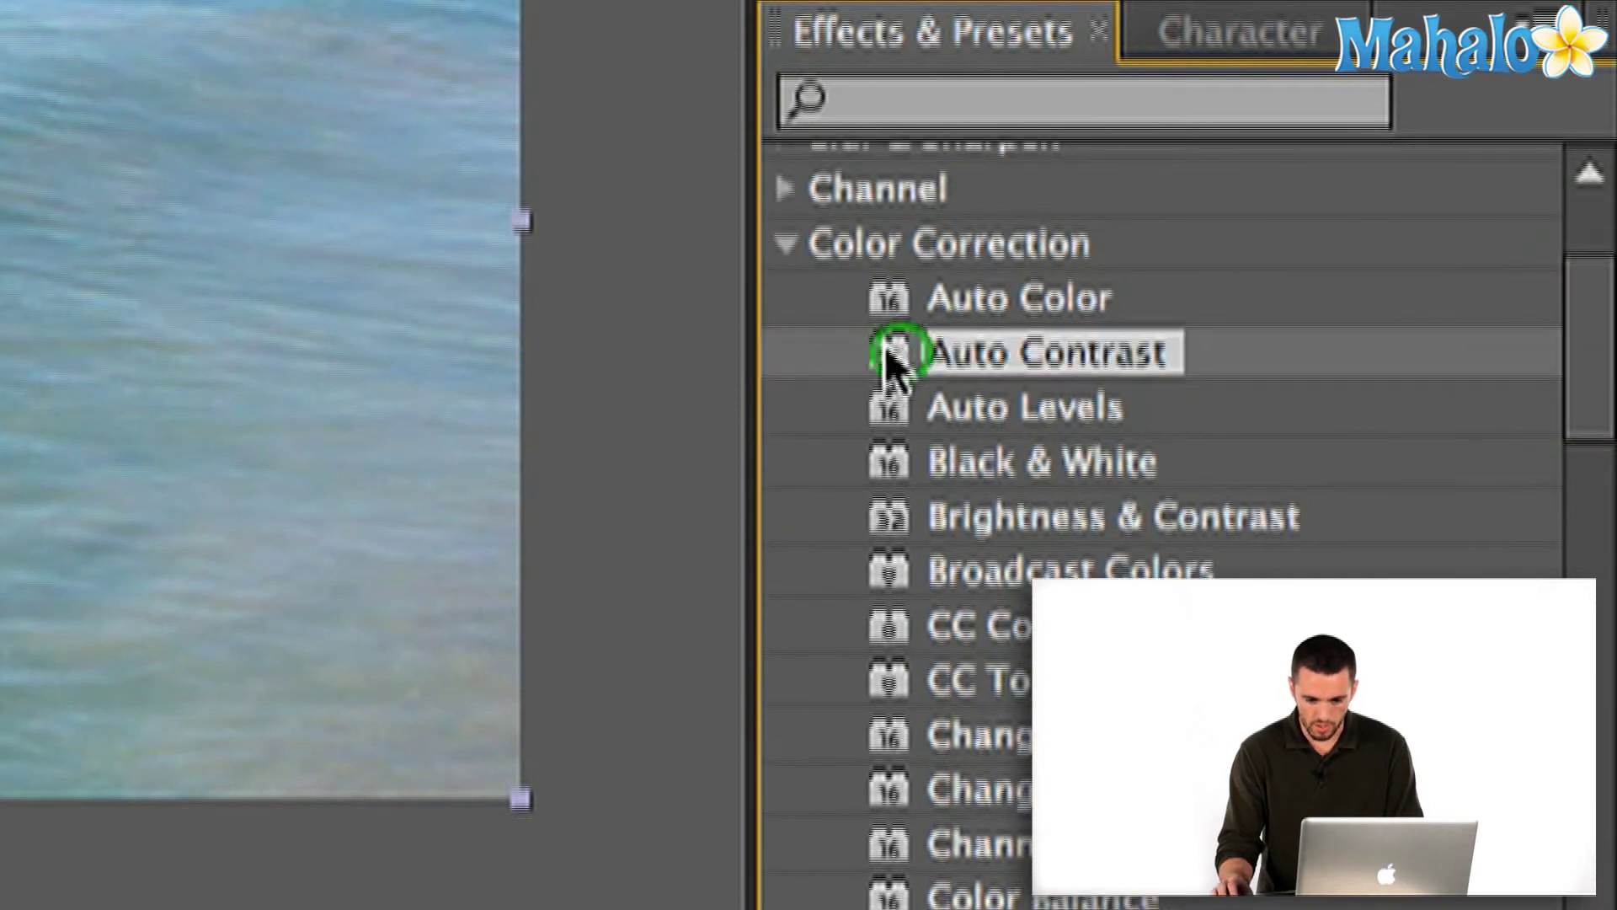
pyautogui.moveTo(891, 363); pyautogui.dragTo(765, 805)
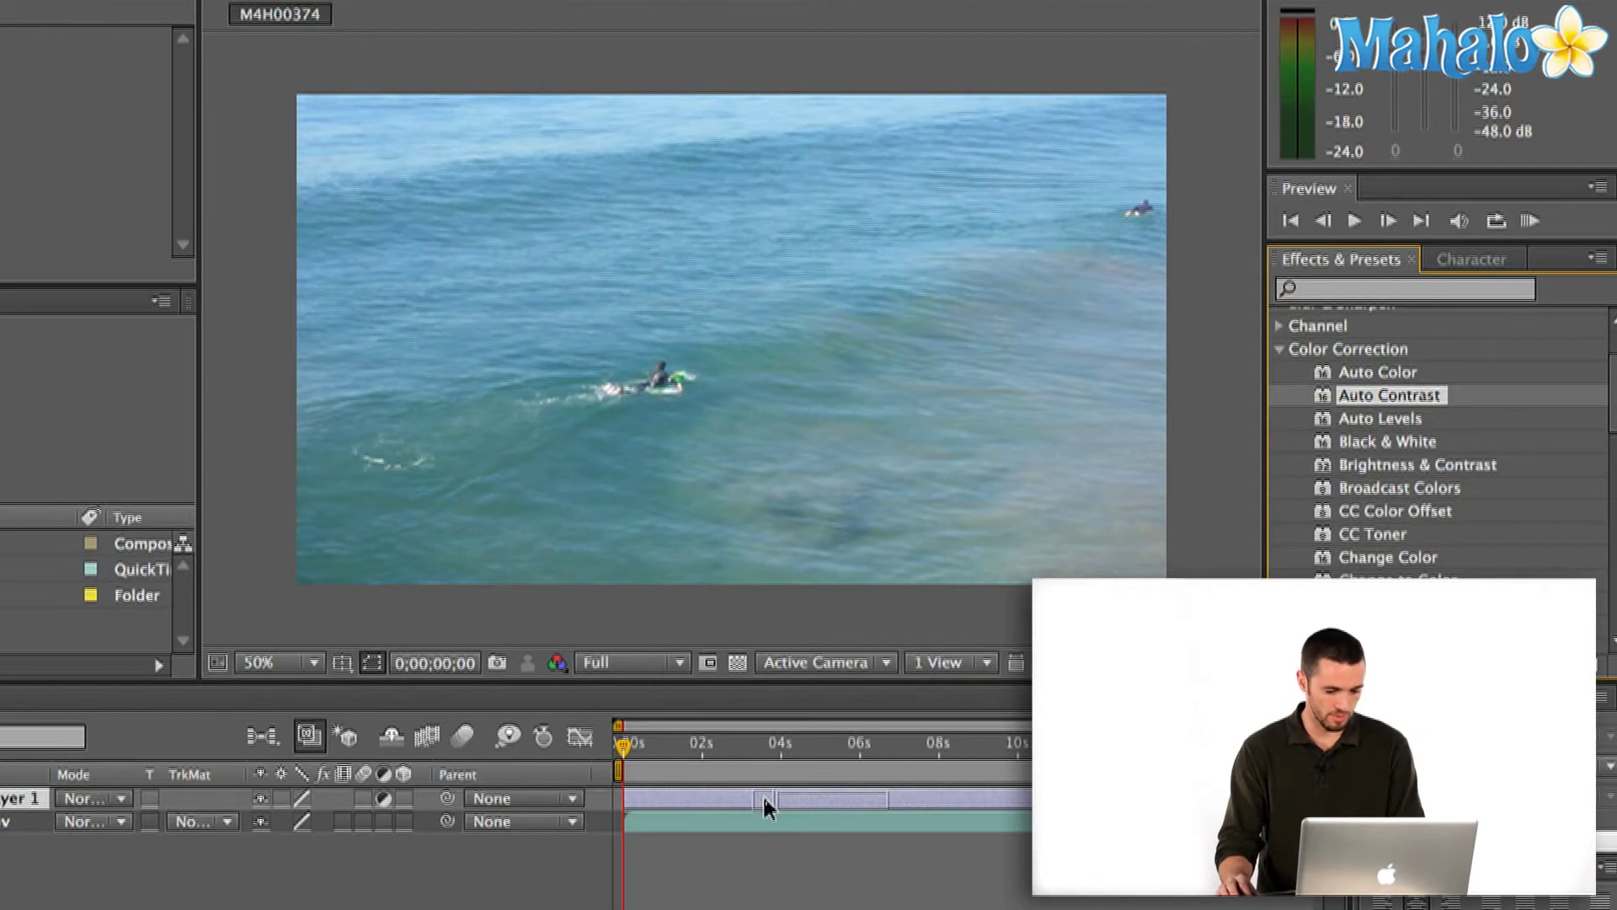
pyautogui.moveTo(765, 804); pyautogui.dragTo(766, 809)
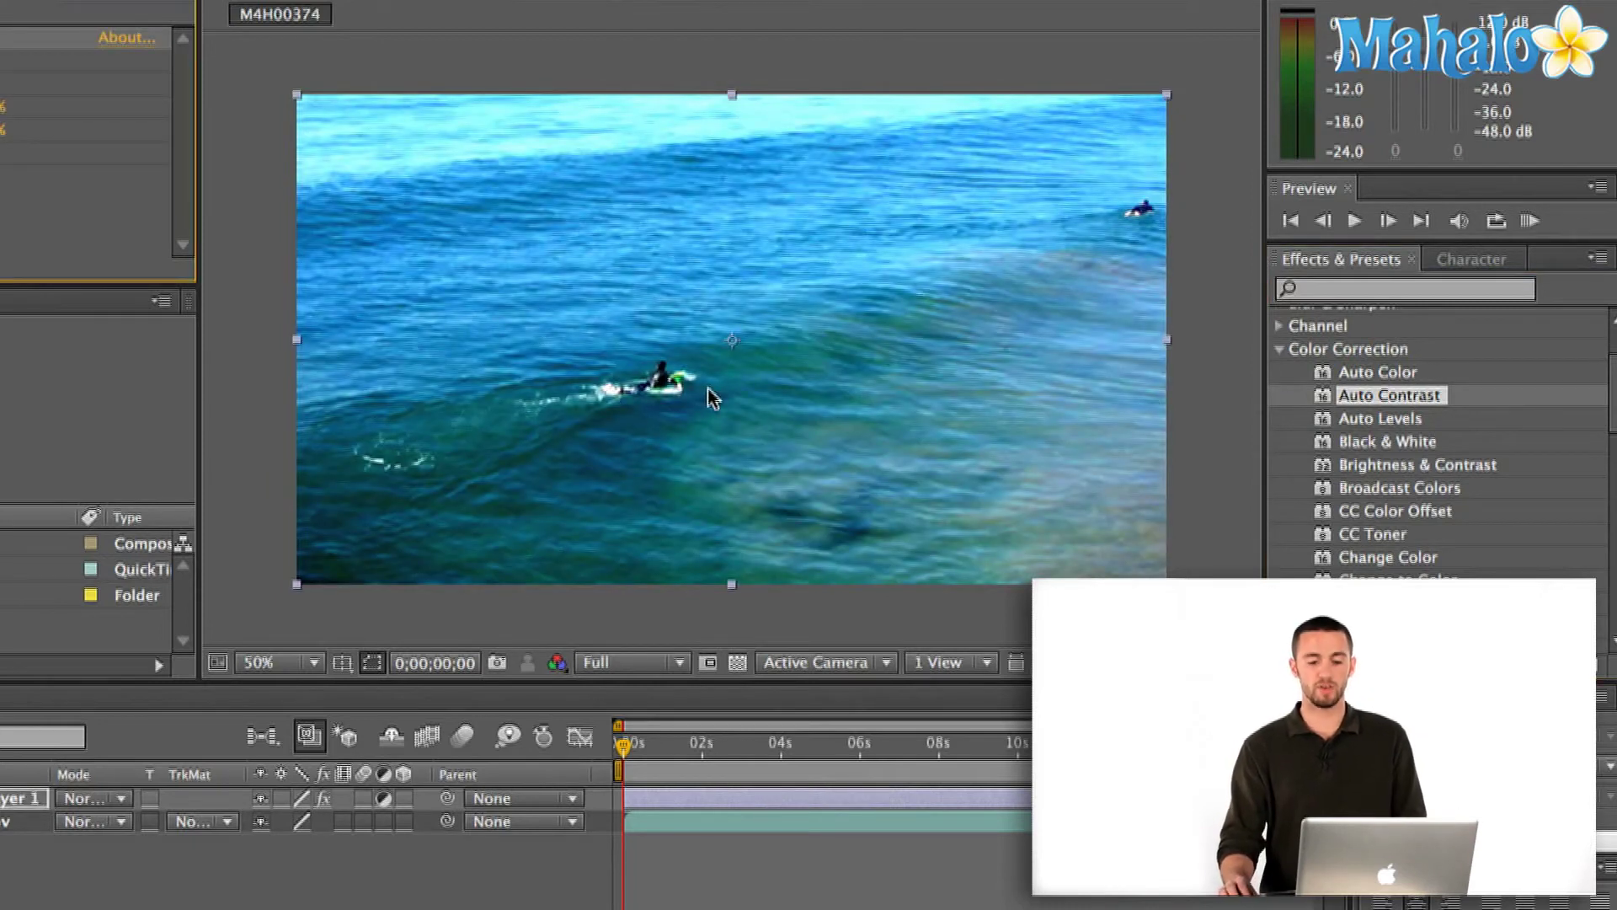
# Apply Auto Levels and Color Balance to Adjustment Layer 1 as well
pyautogui.press('e')
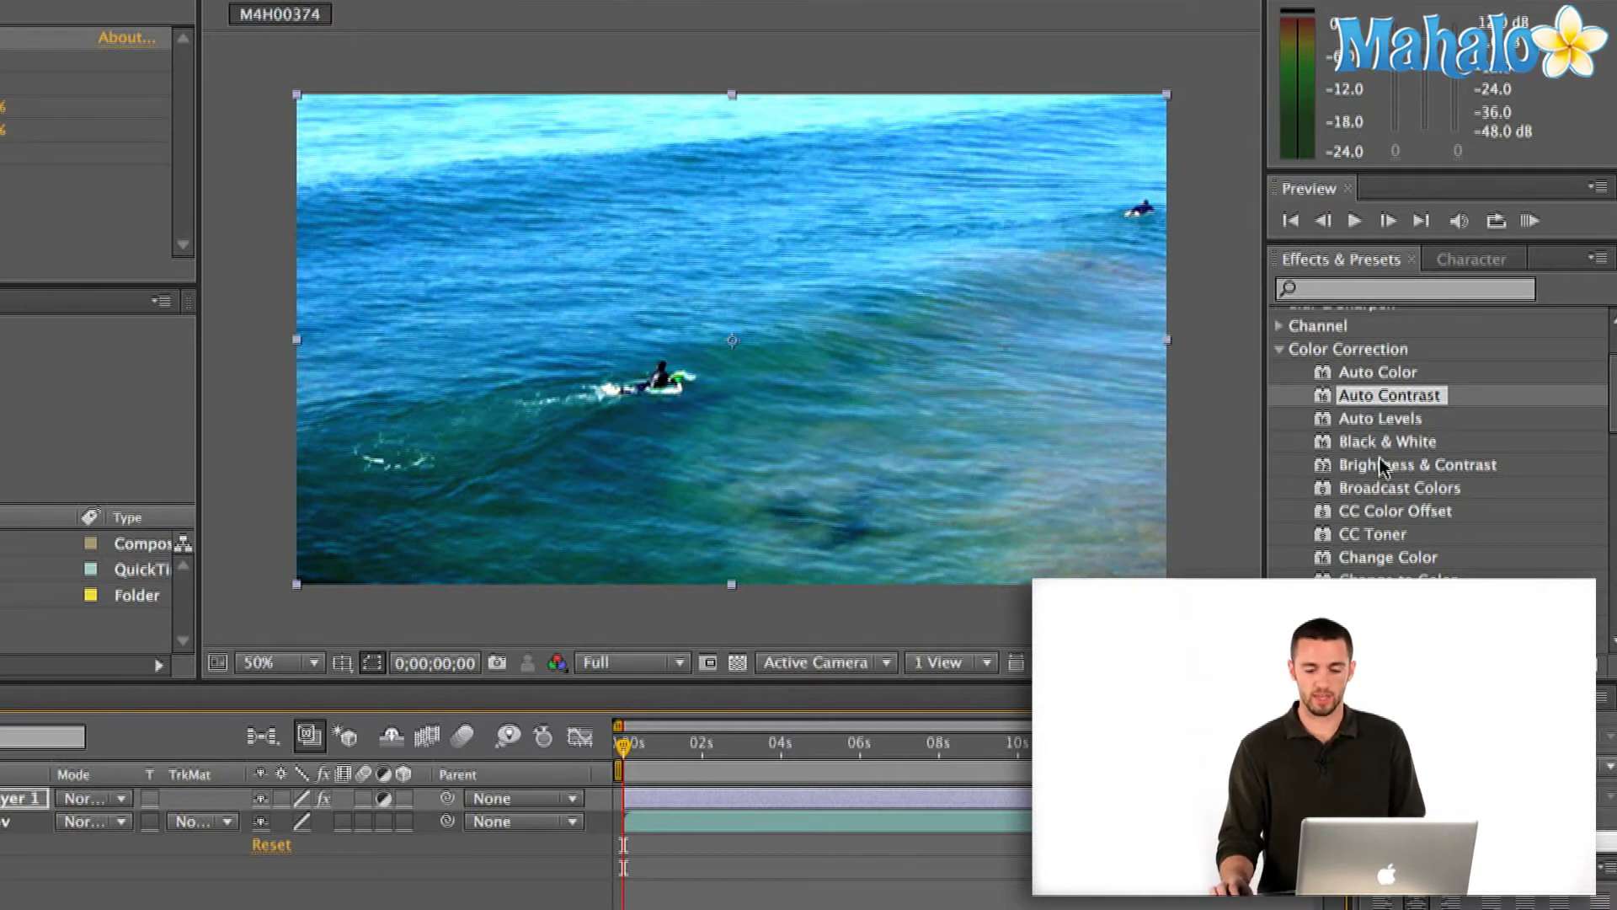
pyautogui.moveTo(1374, 419); pyautogui.dragTo(826, 804)
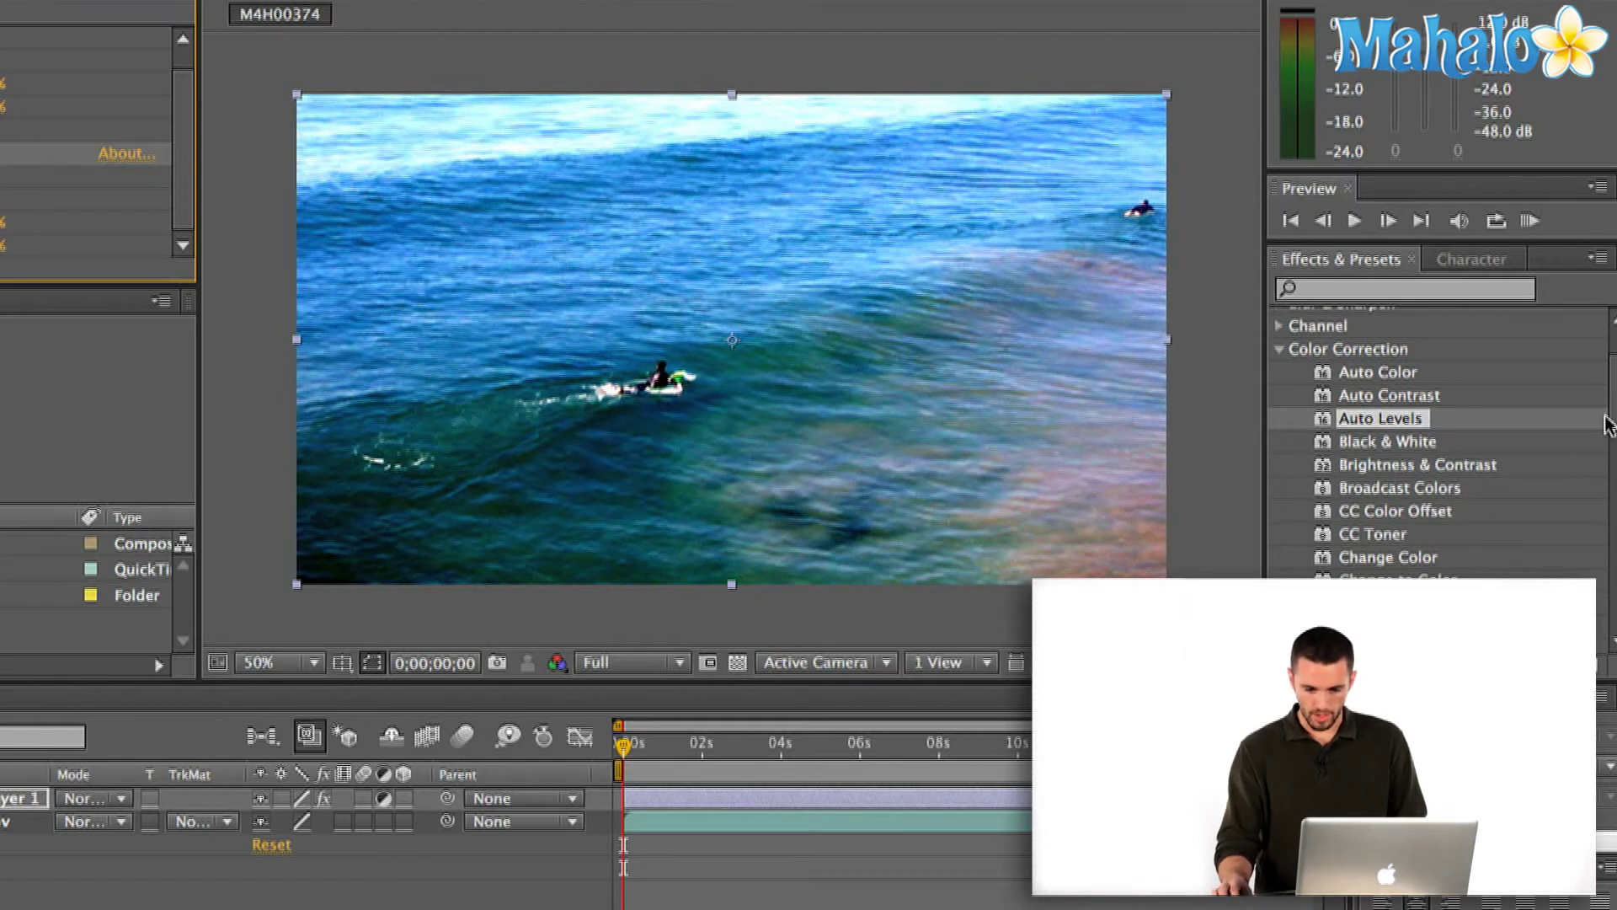
pyautogui.moveTo(1610, 397); pyautogui.dragTo(1602, 417)
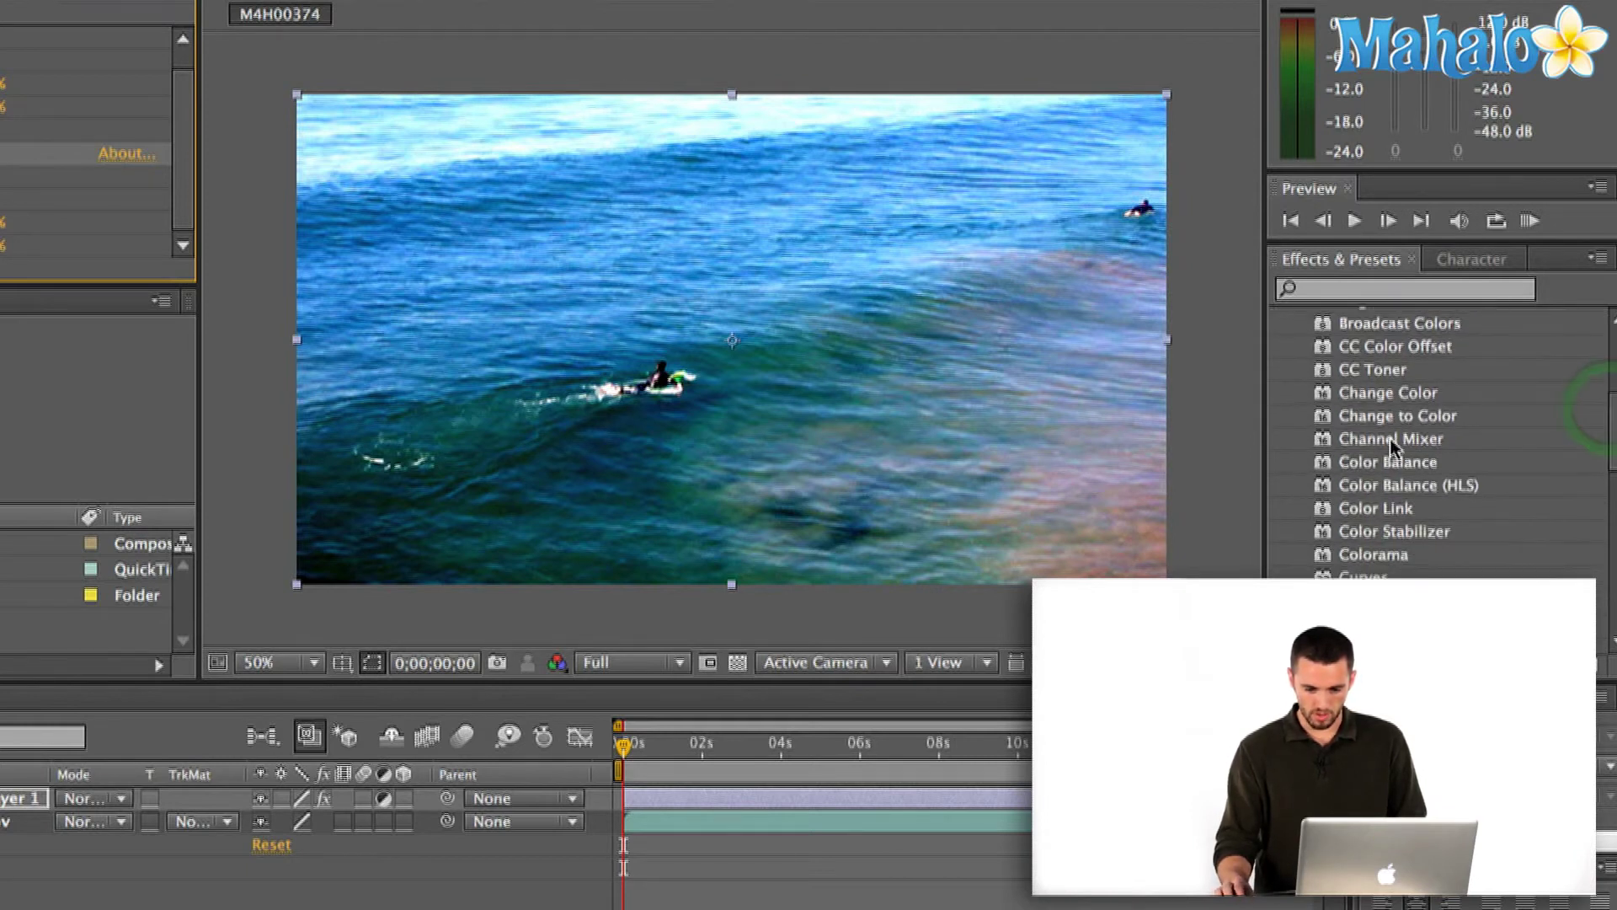
pyautogui.click(1320, 462)
pyautogui.moveTo(1320, 462); pyautogui.dragTo(758, 807)
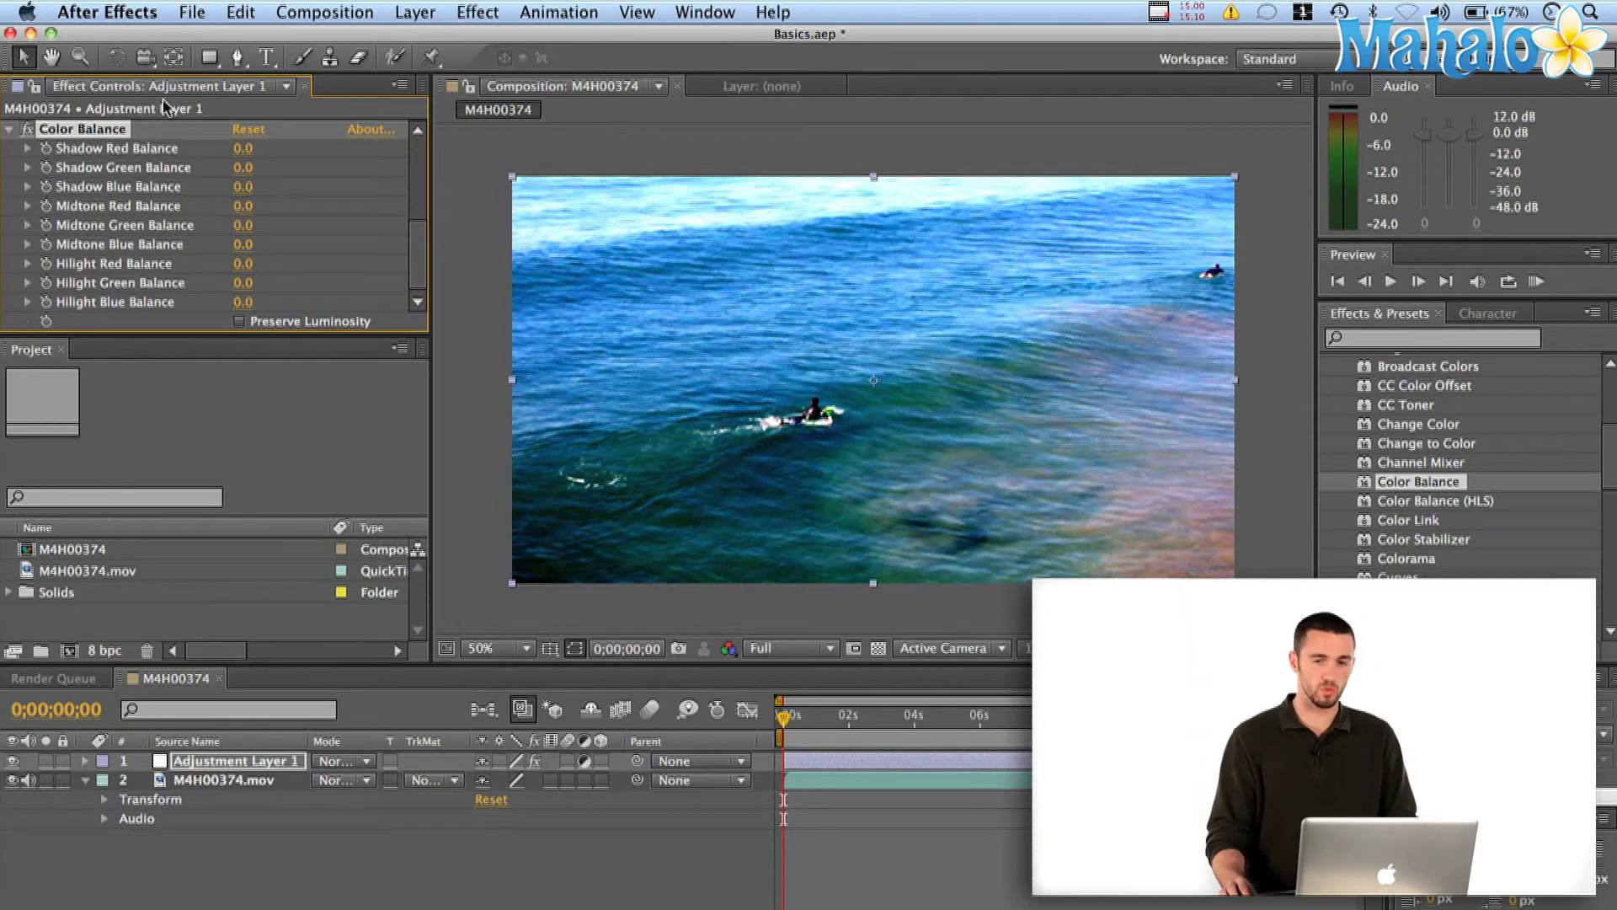
# Enlarge Effect Controls to review all three effects, then view the M4H00374.mov layer's empty settings
pyautogui.moveTo(184, 332); pyautogui.dragTo(184, 564)
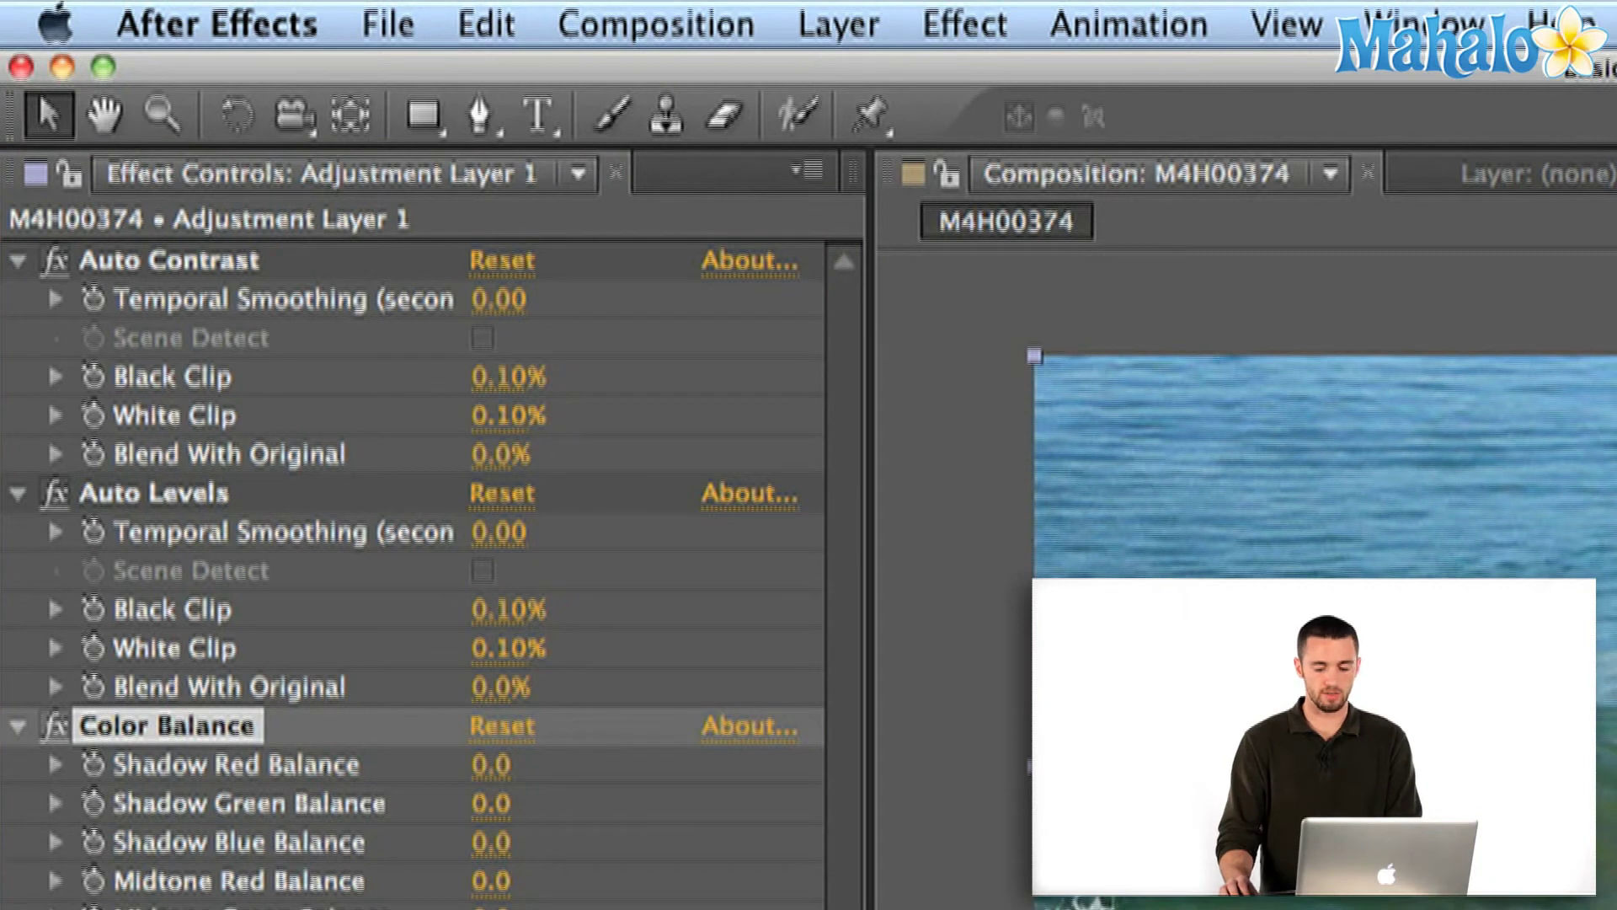
pyautogui.press('Escape')
pyautogui.click(167, 725)
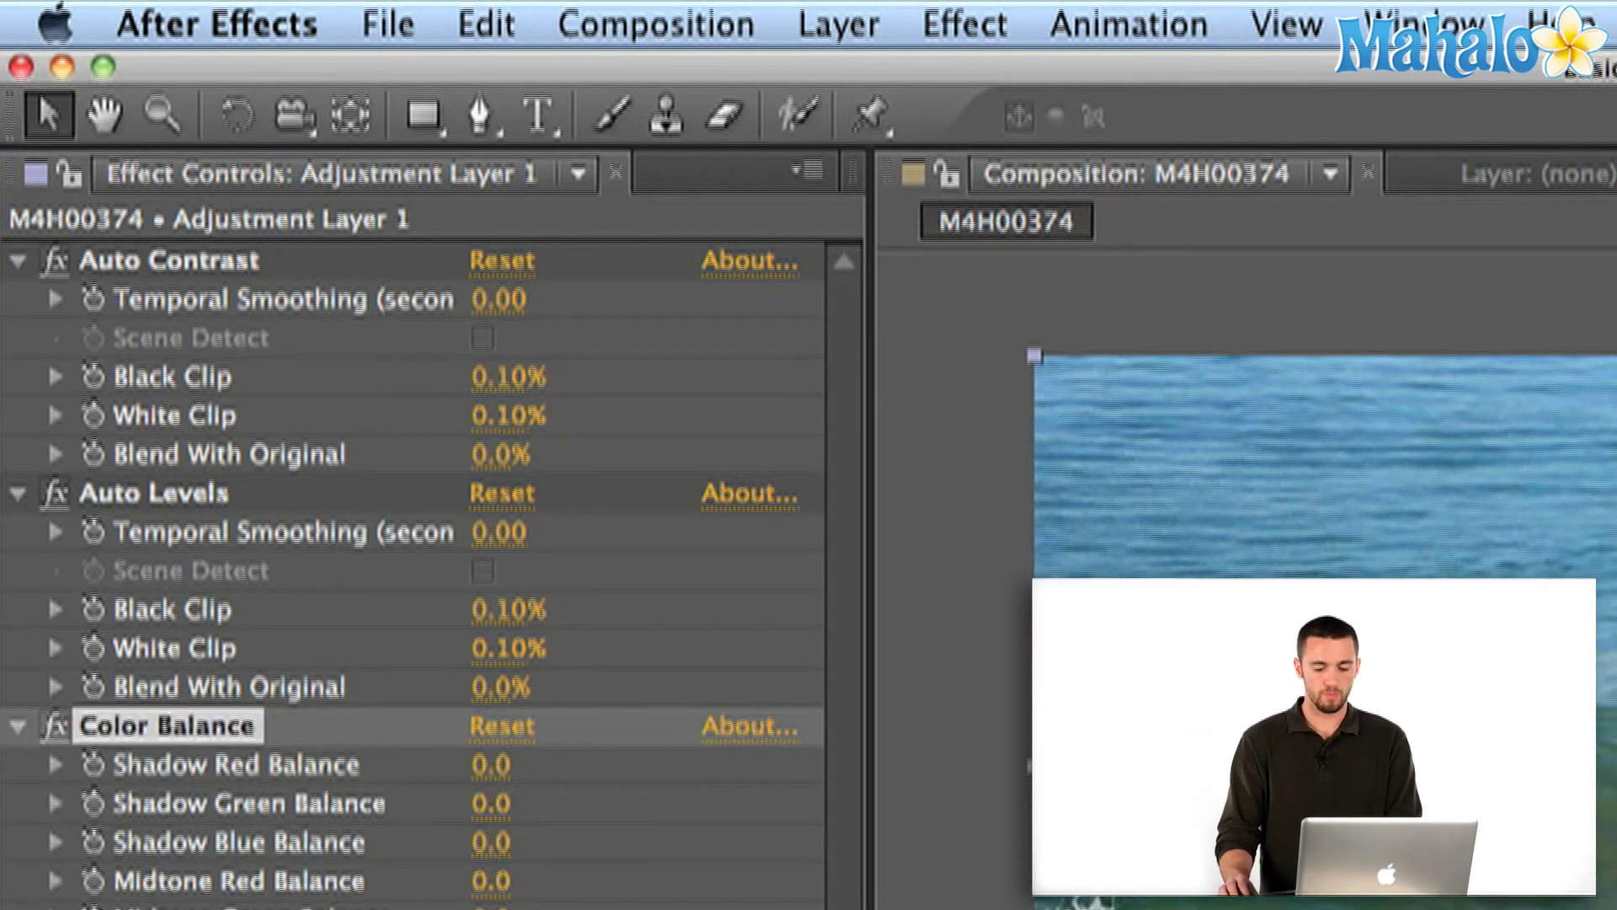
pyautogui.hotkey('ctrl', 'Down')
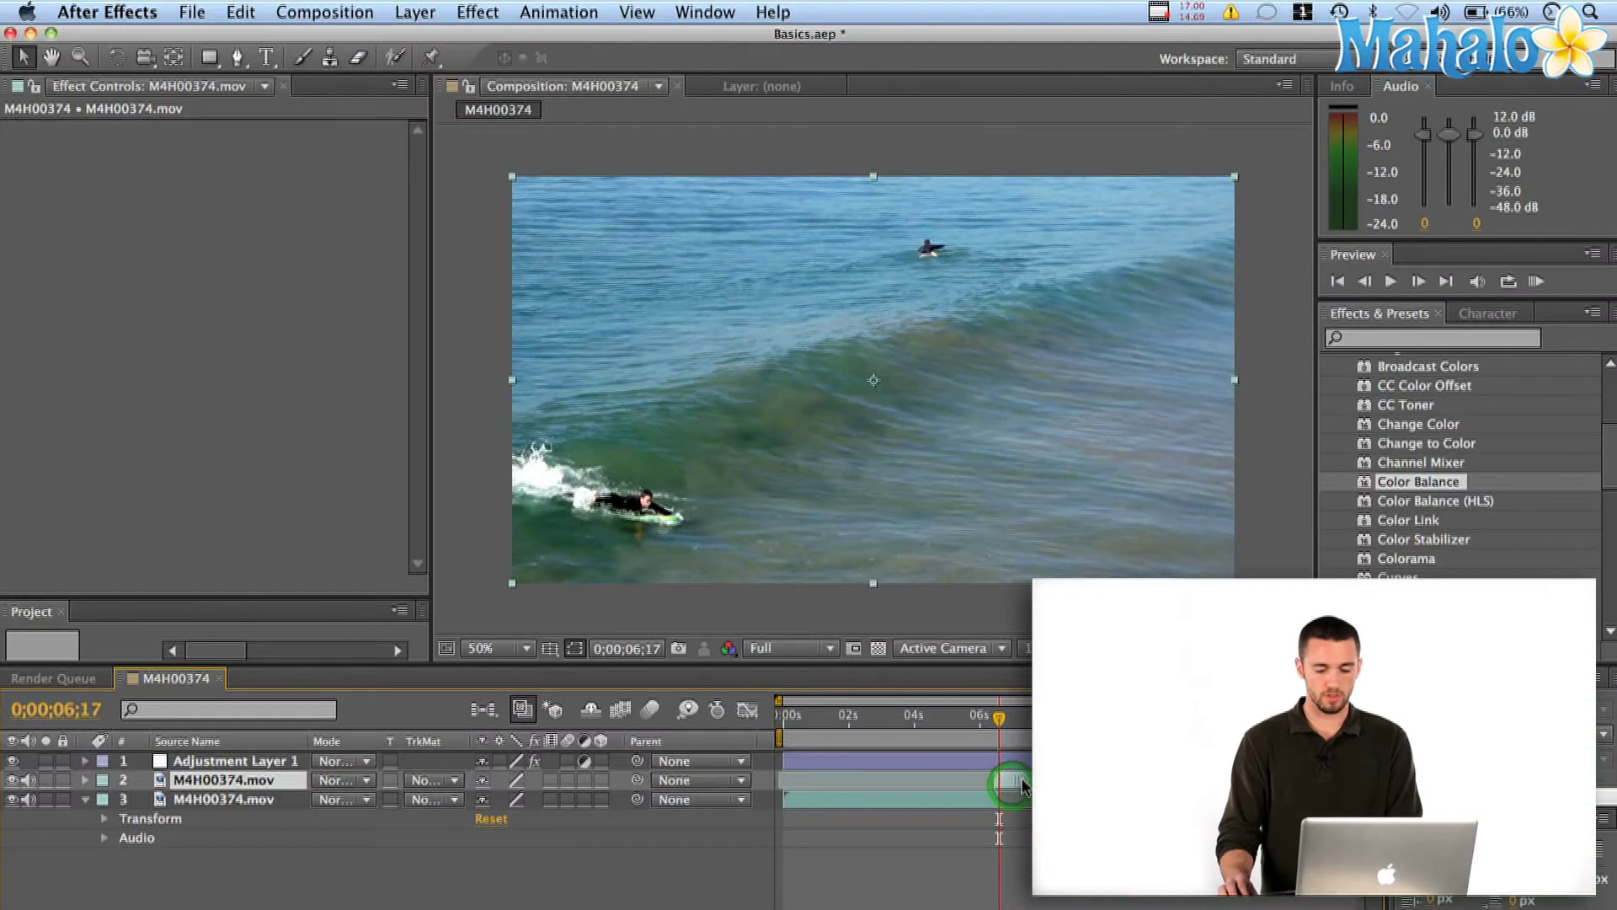
pyautogui.moveTo(1009, 782); pyautogui.dragTo(942, 785)
# Scrub the timeline just past 5 seconds and settle on frame 0;00;07;01
pyautogui.click(947, 720)
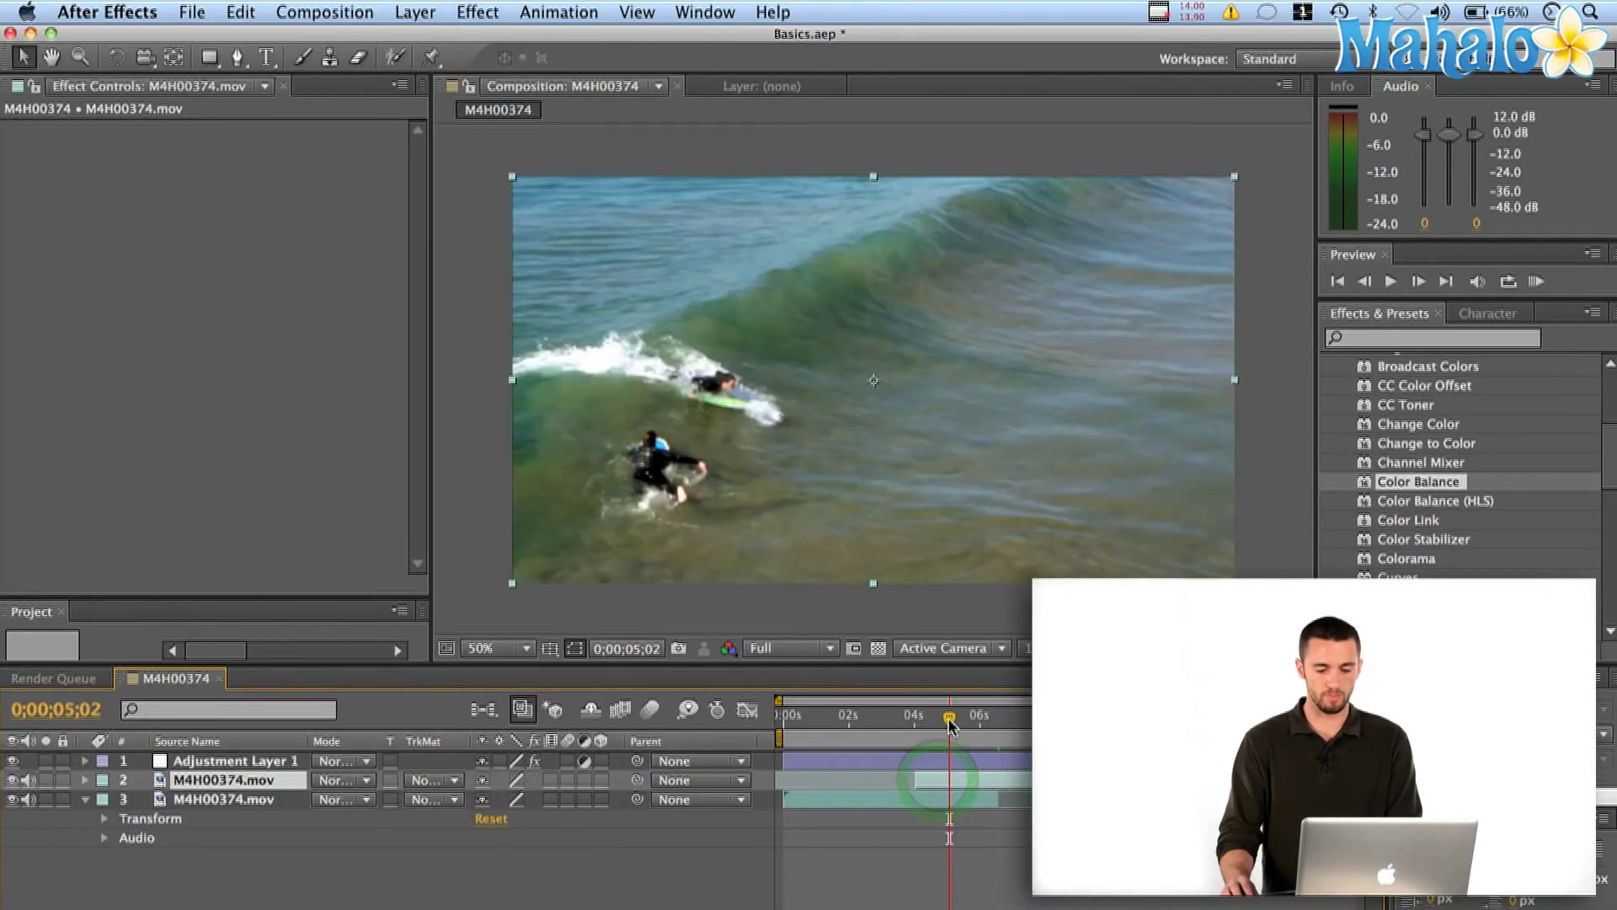
pyautogui.moveTo(947, 720); pyautogui.dragTo(1049, 725)
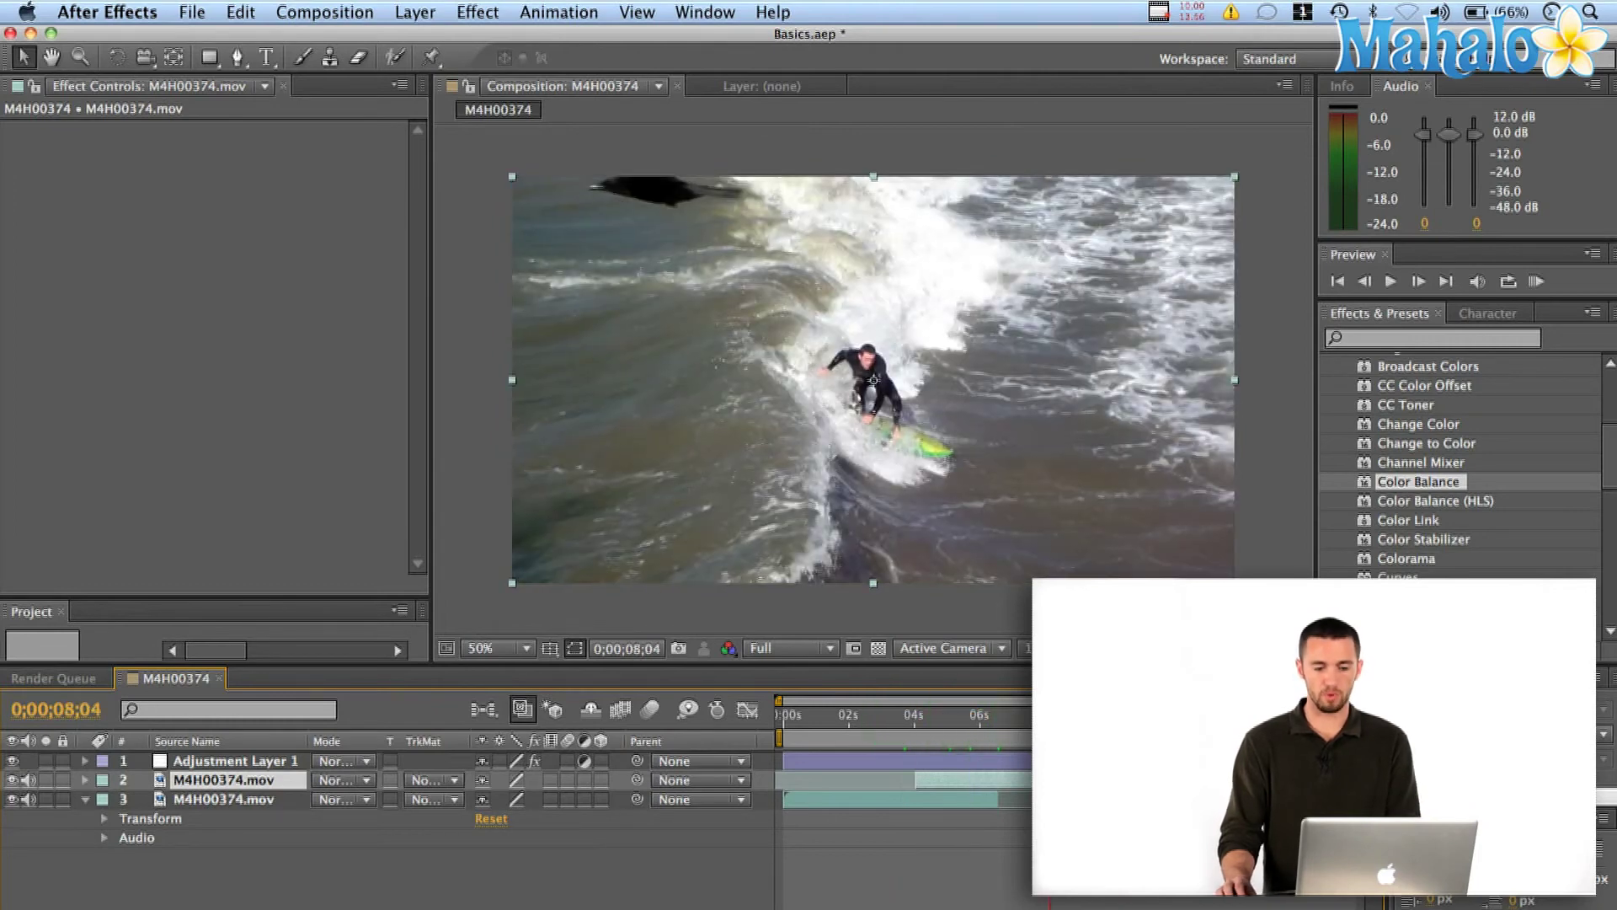
pyautogui.moveTo(1050, 724); pyautogui.dragTo(1014, 728)
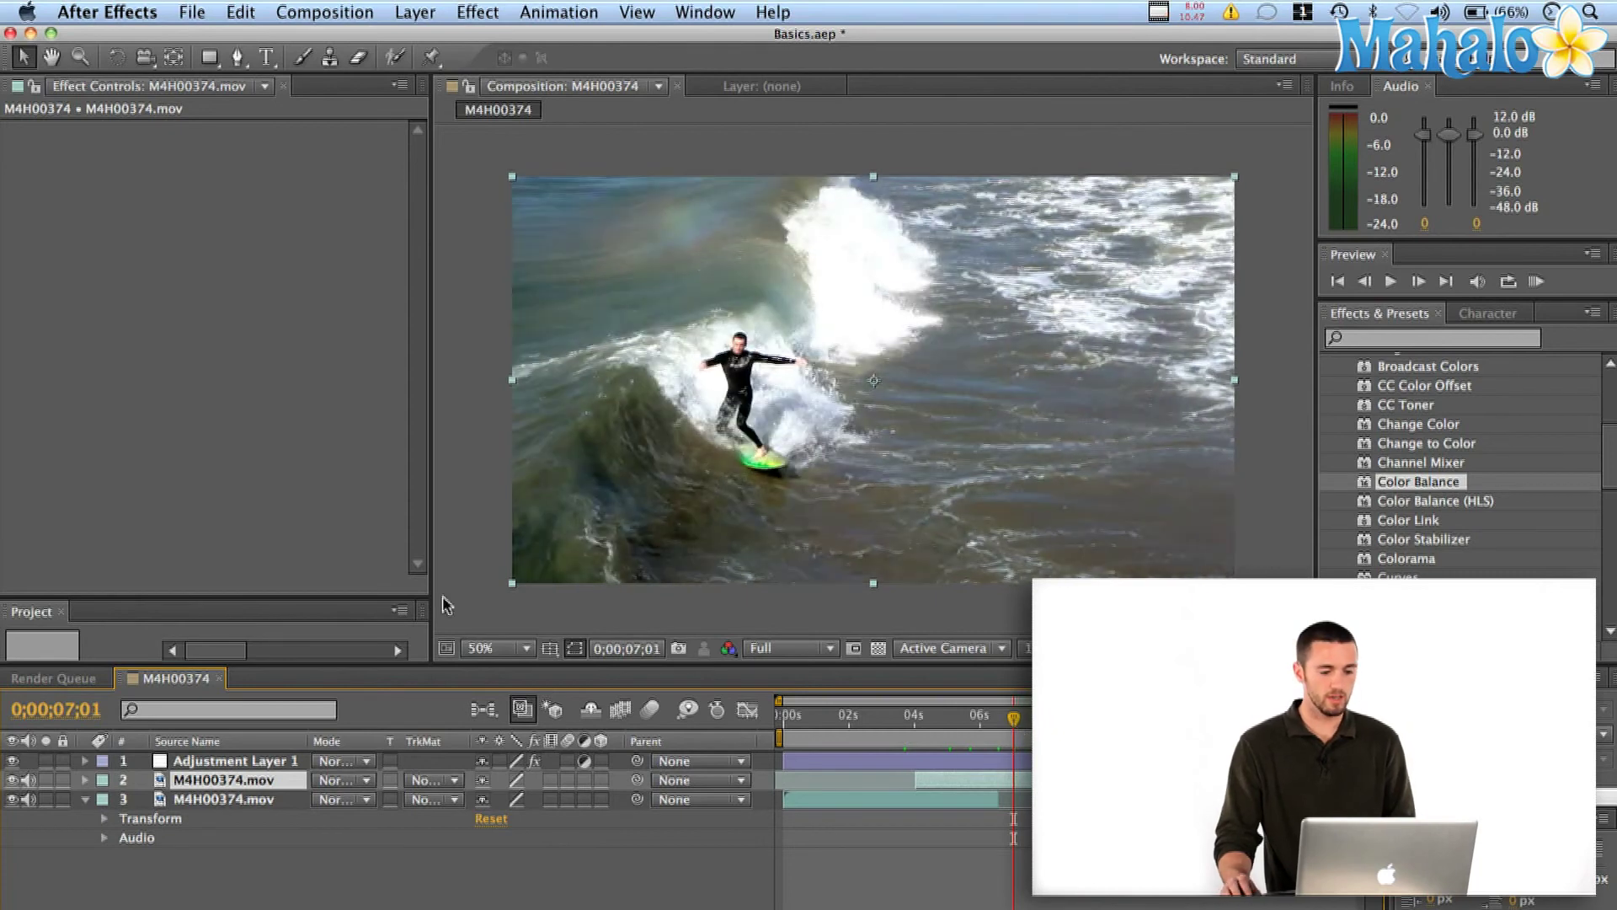